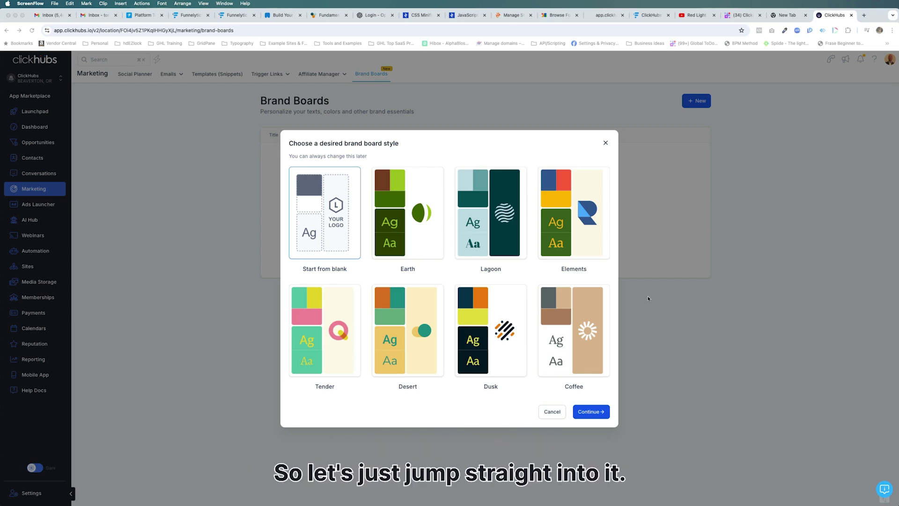
Step: Close the brand board style chooser and go through the Dashboard to the Marketing section
click(606, 143)
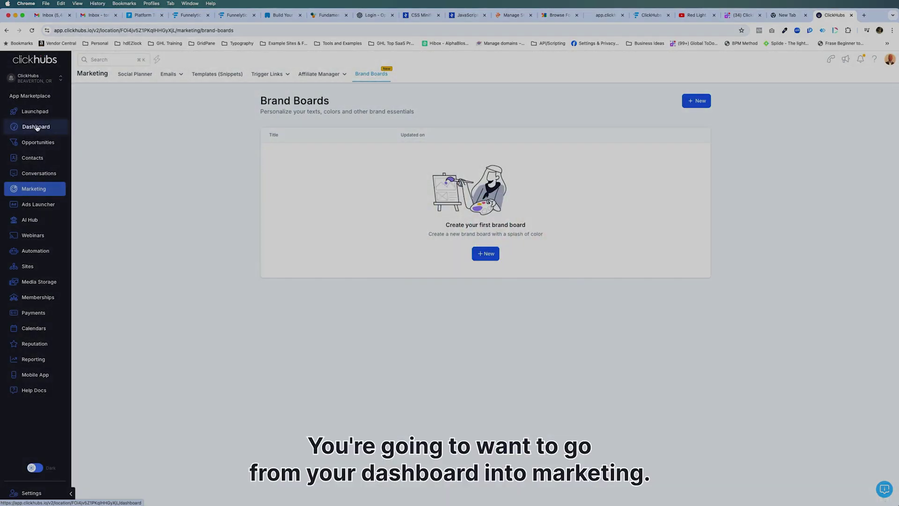
click(36, 127)
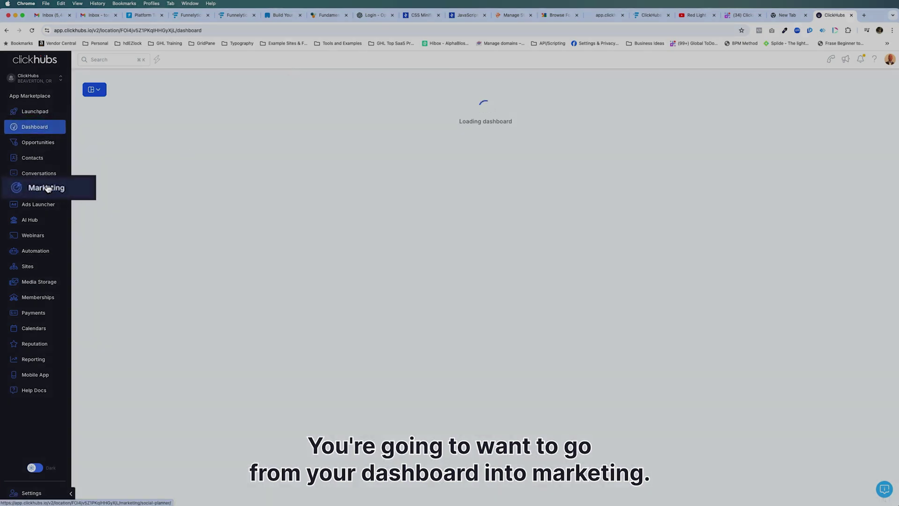
click(47, 188)
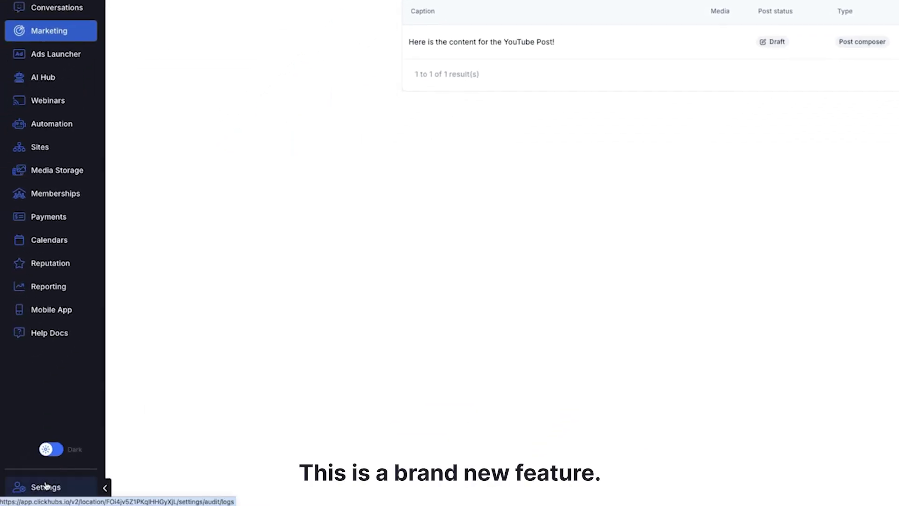
Step: Open Labs in the account settings and look through the beta features down to the end of the list
click(46, 485)
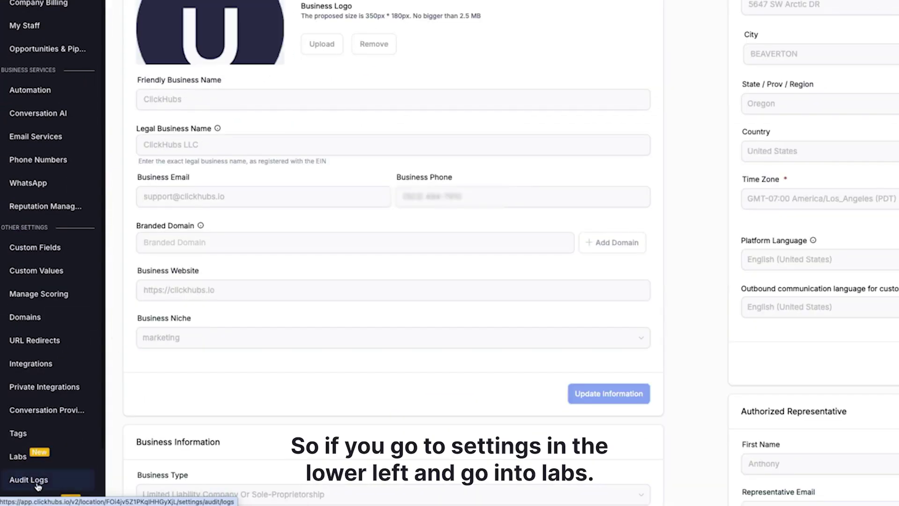
click(26, 456)
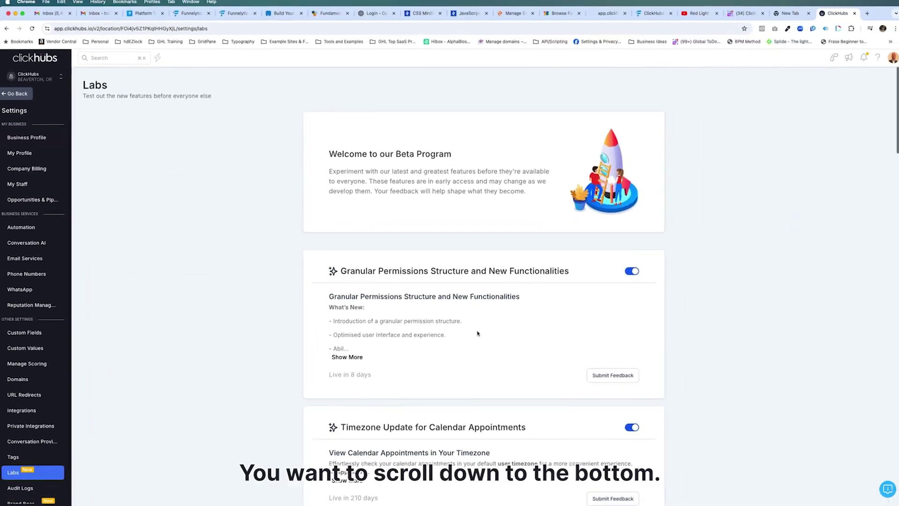
scroll(476, 334, down, 10)
scroll(476, 333, down, 20)
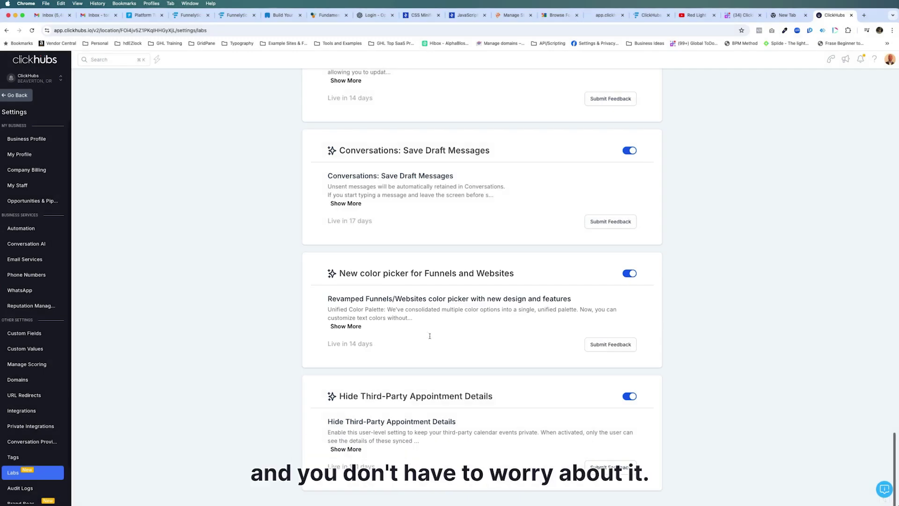
scroll(134, 313, up, 5)
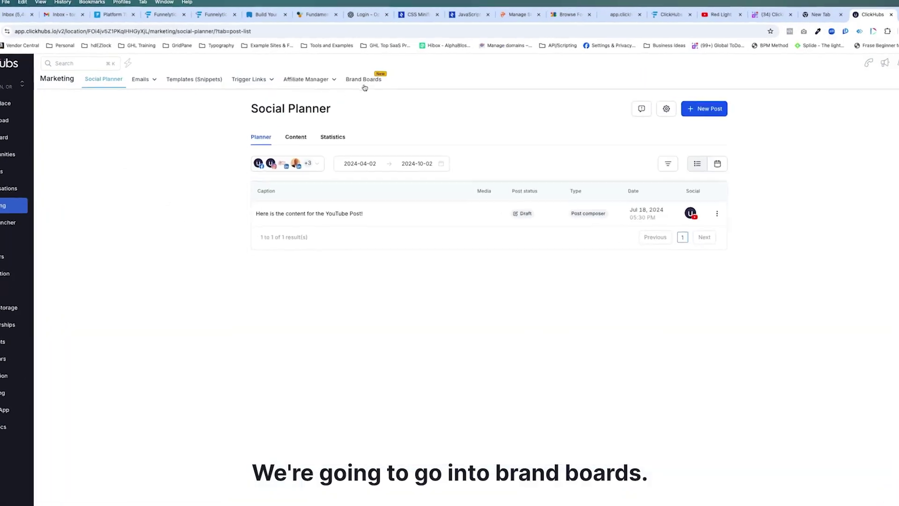
Step: Create a new brand board in Marketing using the Start from blank style
click(342, 96)
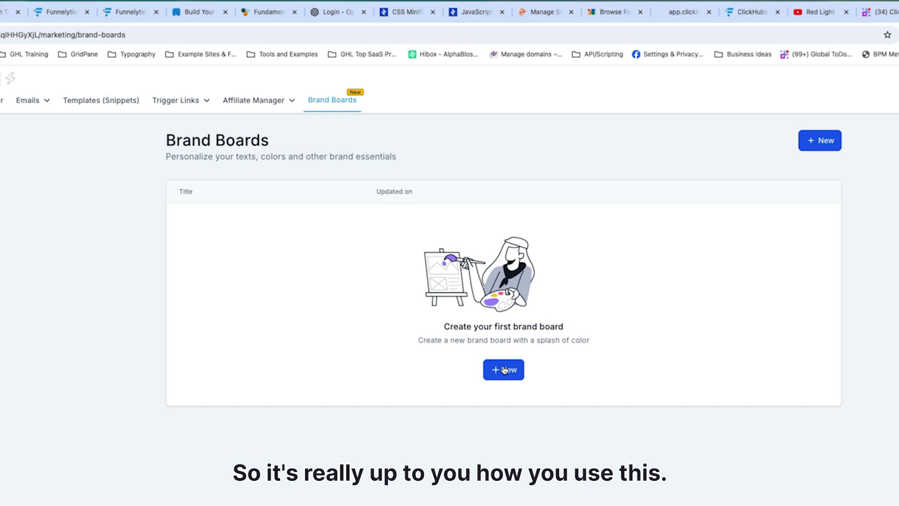
click(504, 370)
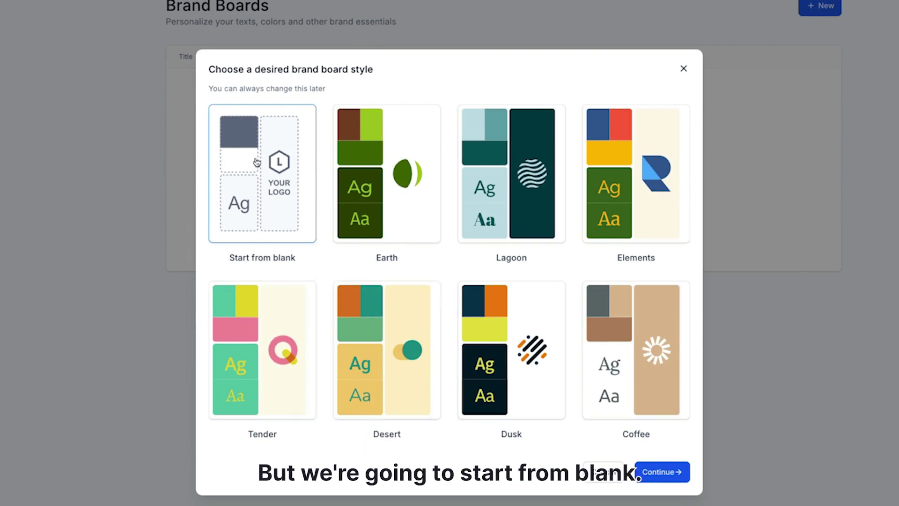
click(667, 472)
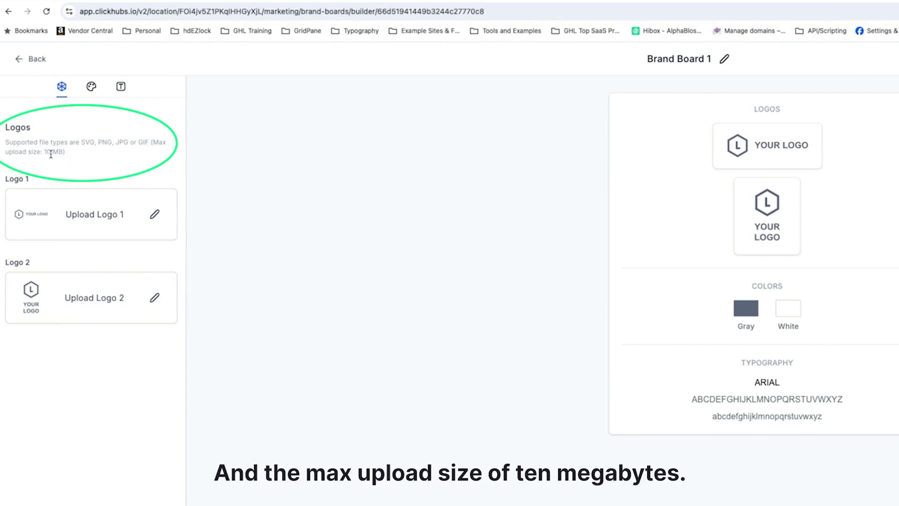
click(154, 216)
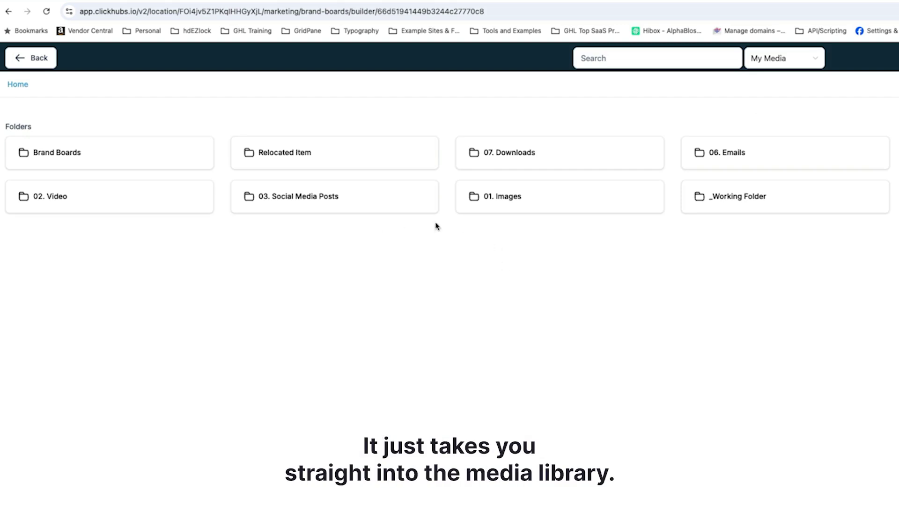
click(526, 205)
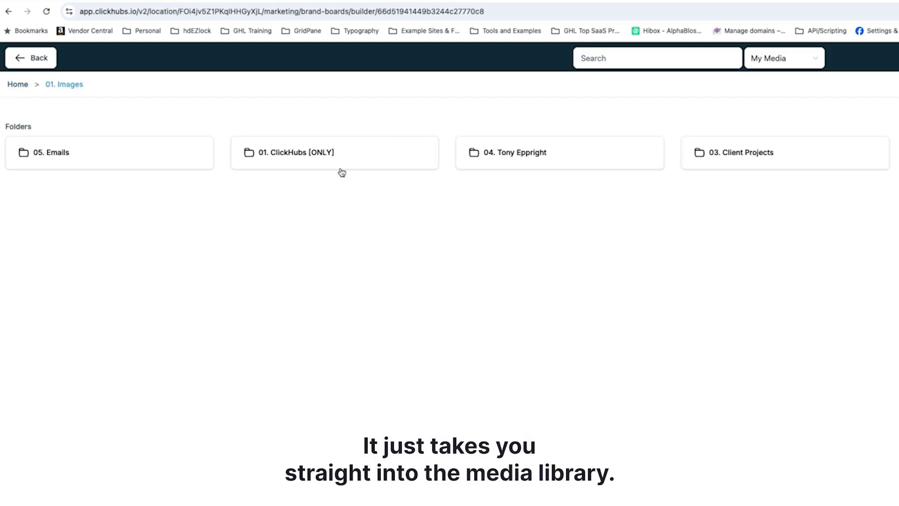
click(316, 151)
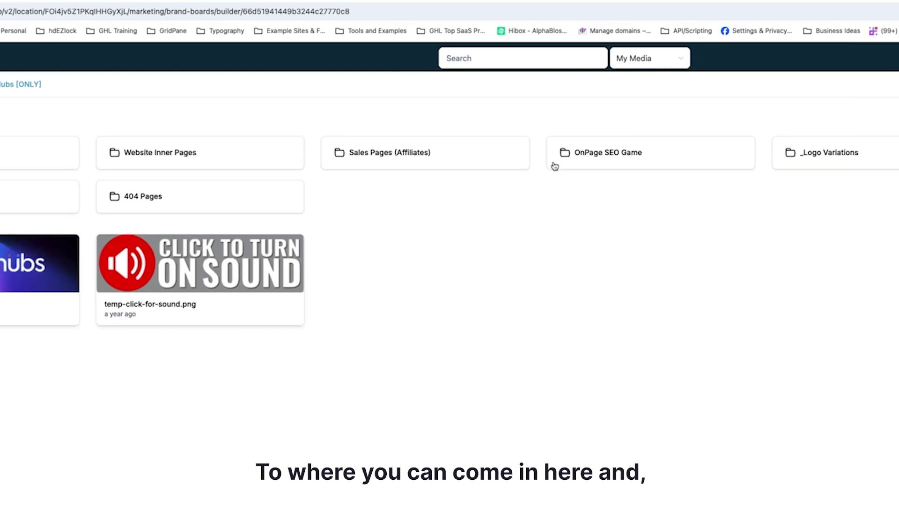
click(735, 149)
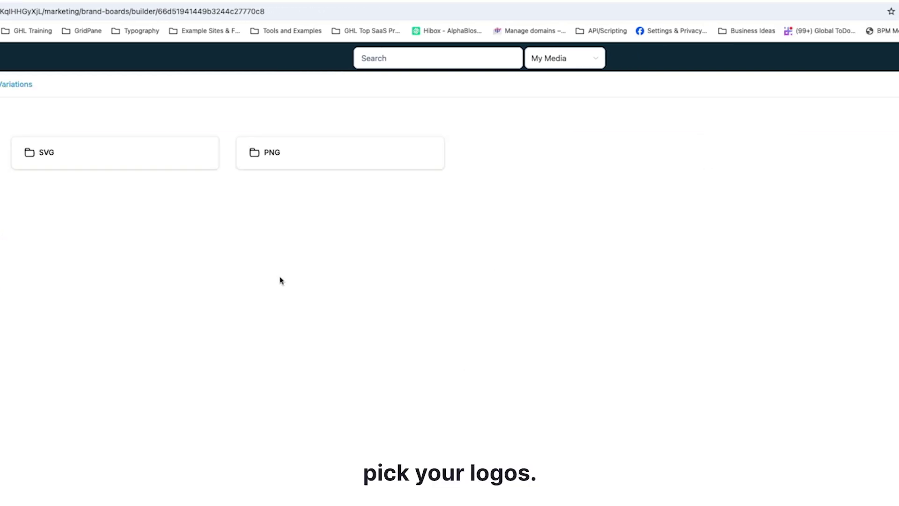
click(280, 152)
click(510, 154)
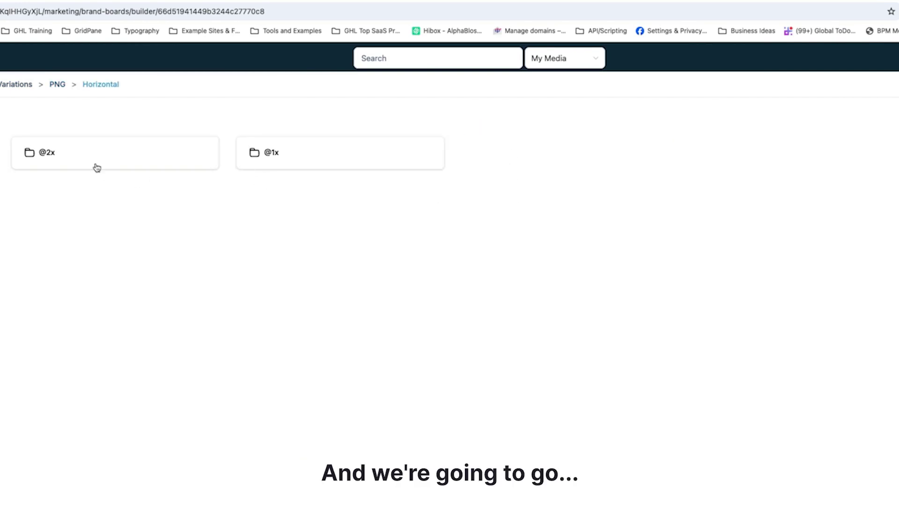
click(45, 154)
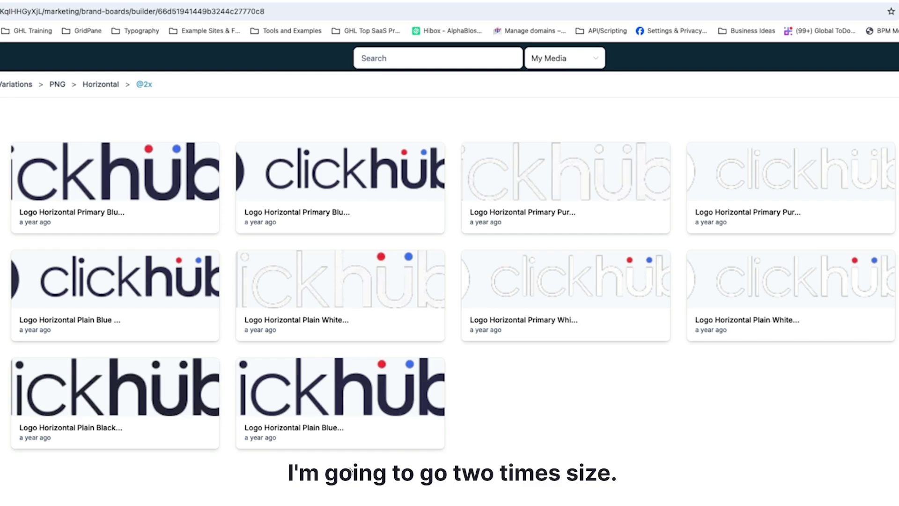
click(344, 397)
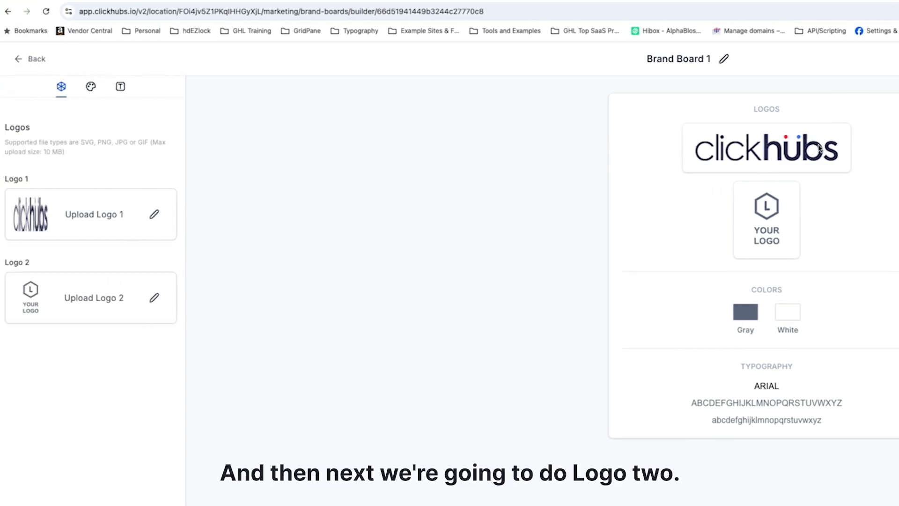
click(155, 300)
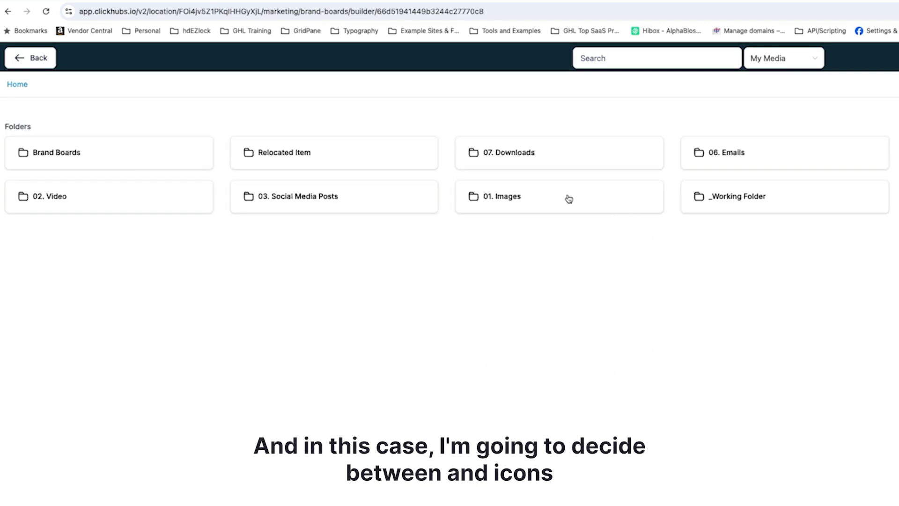
click(505, 197)
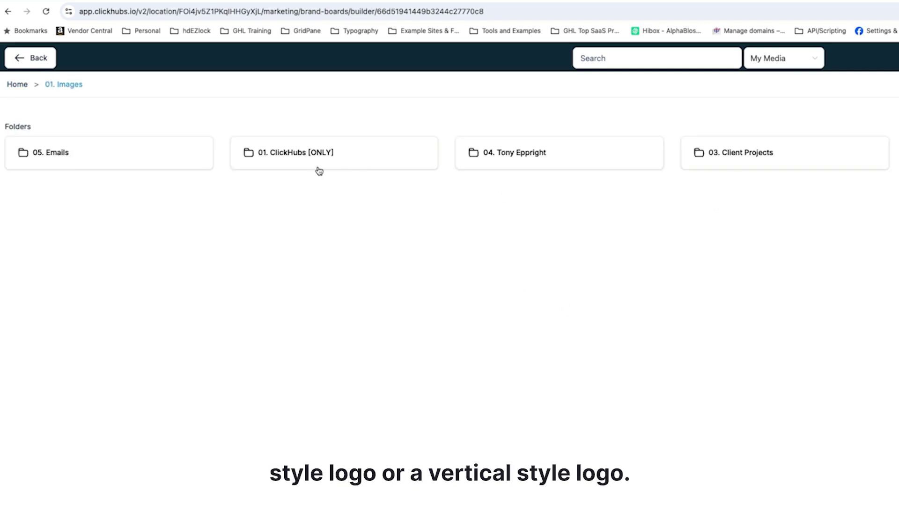
click(303, 151)
click(827, 156)
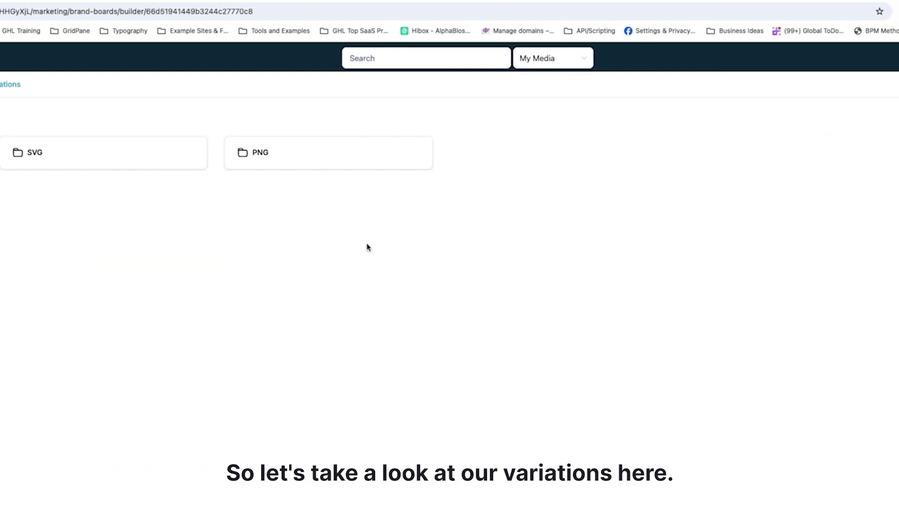
double_click(261, 153)
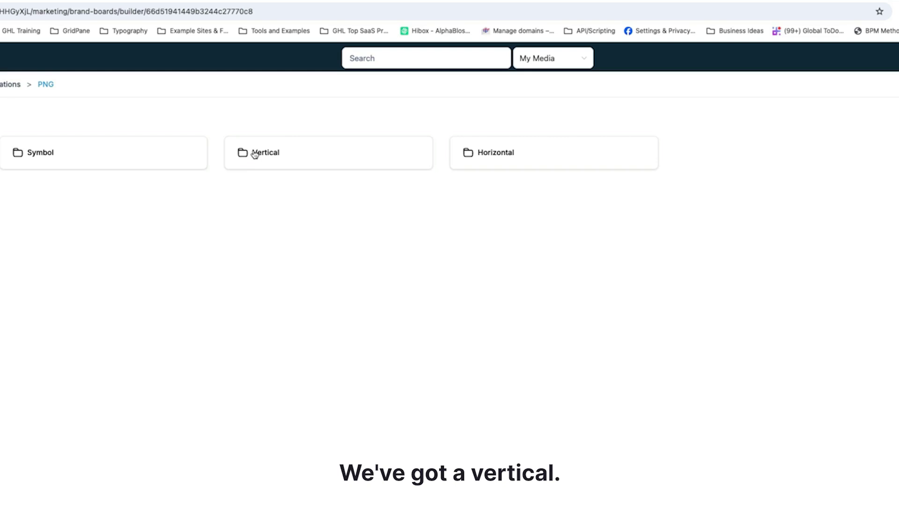
double_click(271, 155)
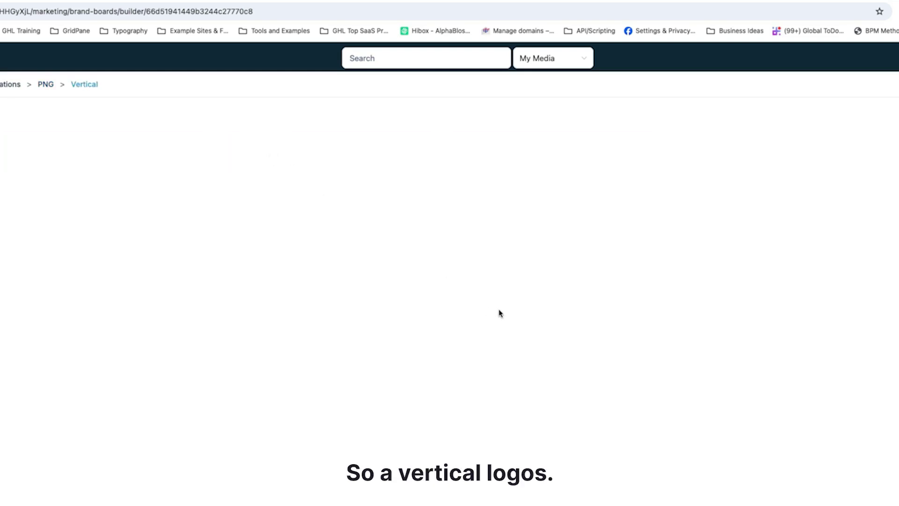
double_click(70, 151)
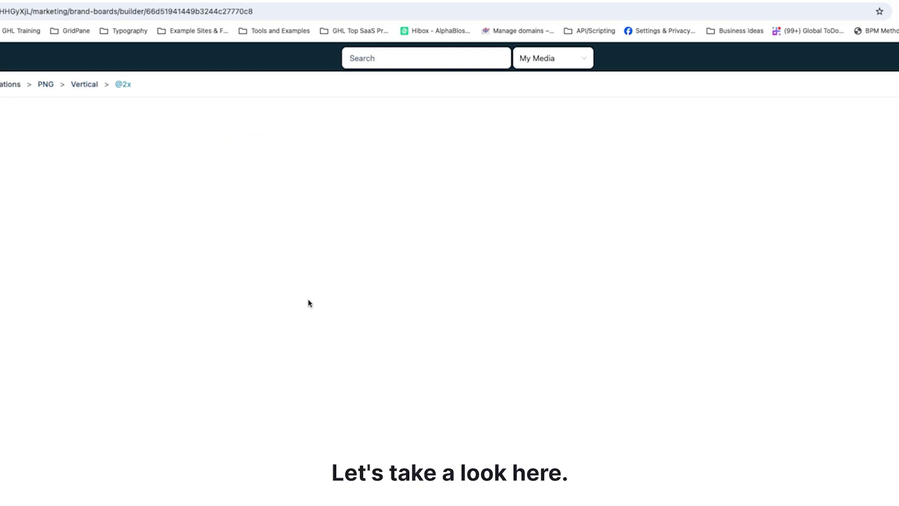
Step: Preview the Logo Vertical Primary Blue image through its link in a new browser tab, then return to the brand board without choosing it
right_click(225, 219)
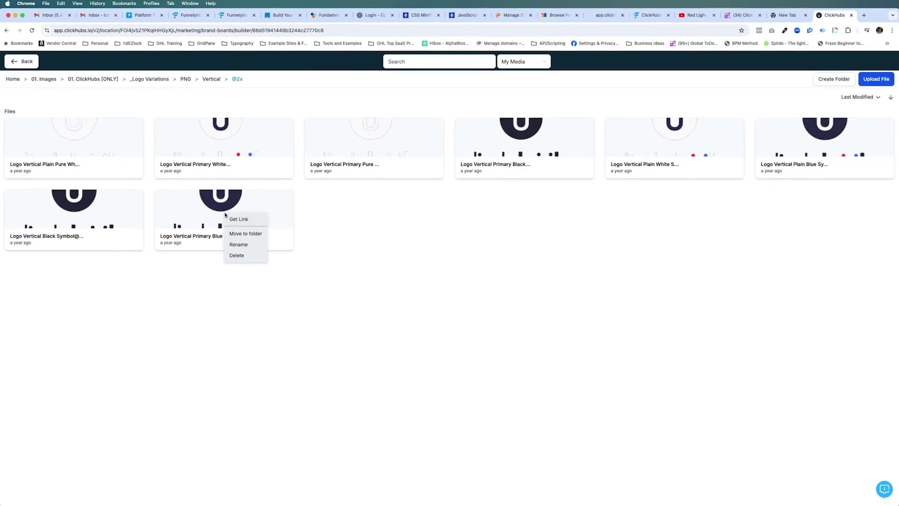
click(234, 218)
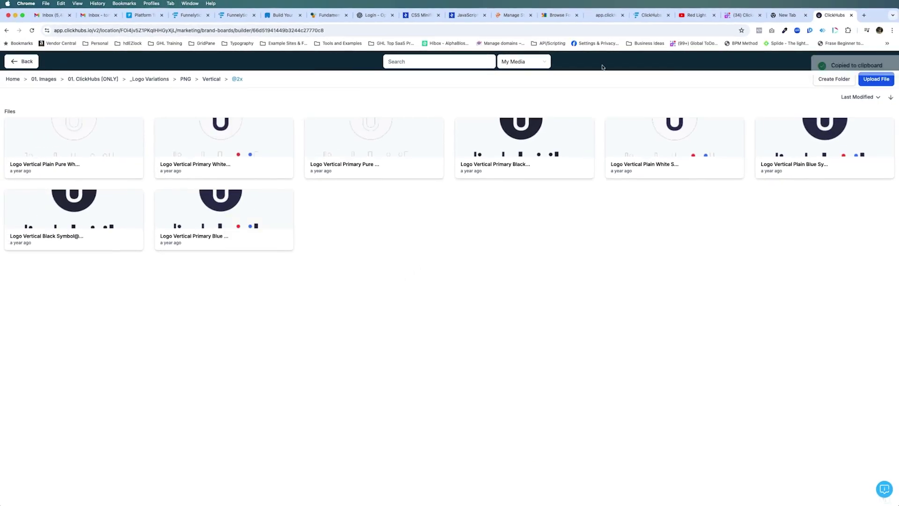
click(864, 15)
key(super+v)
key(Return)
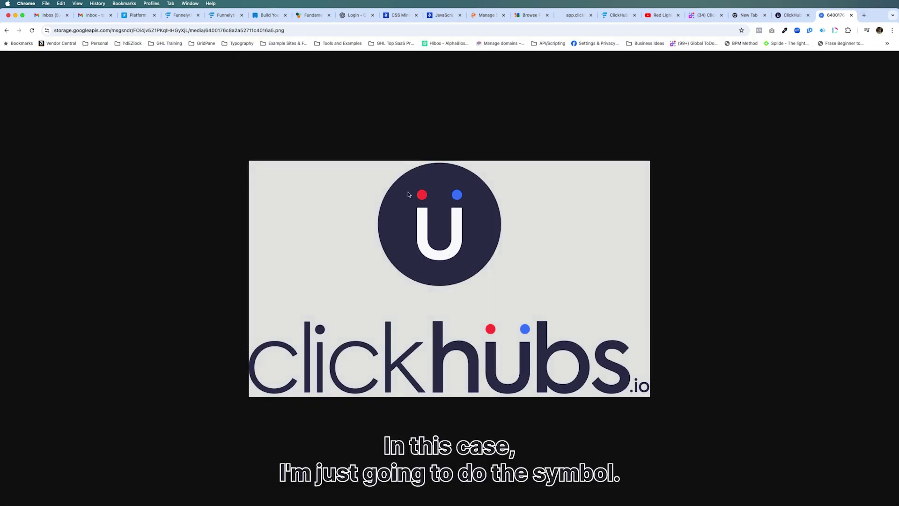
click(852, 17)
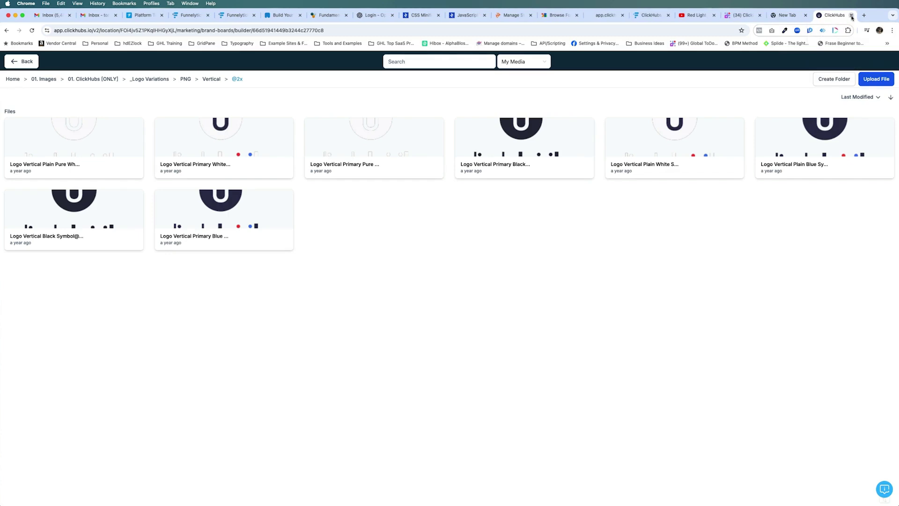
click(23, 61)
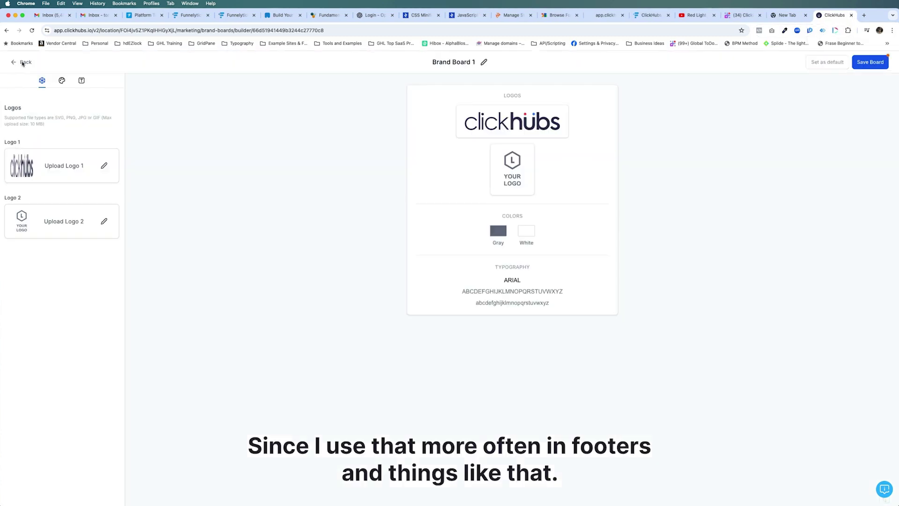
click(105, 221)
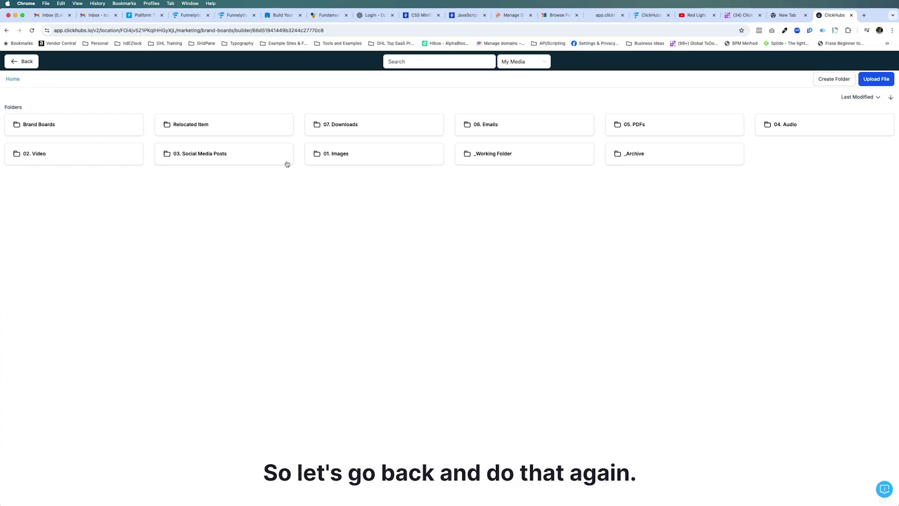
click(354, 155)
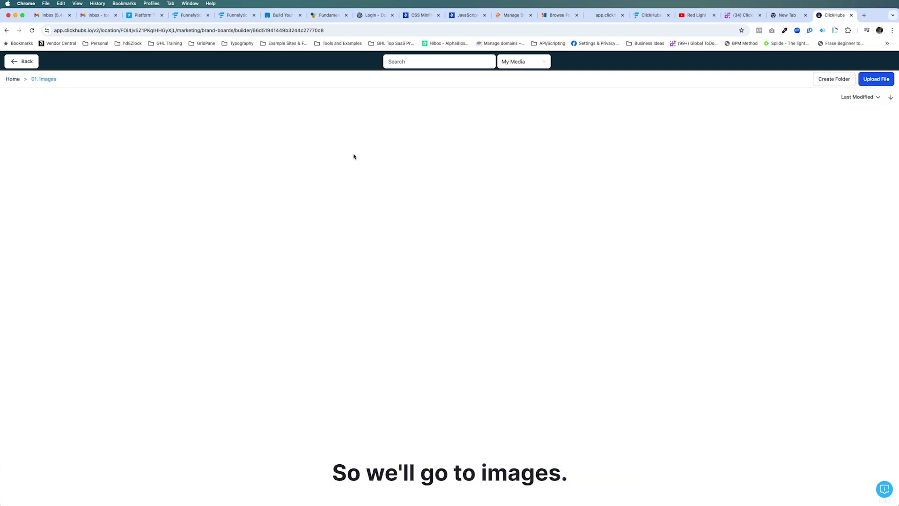
click(194, 126)
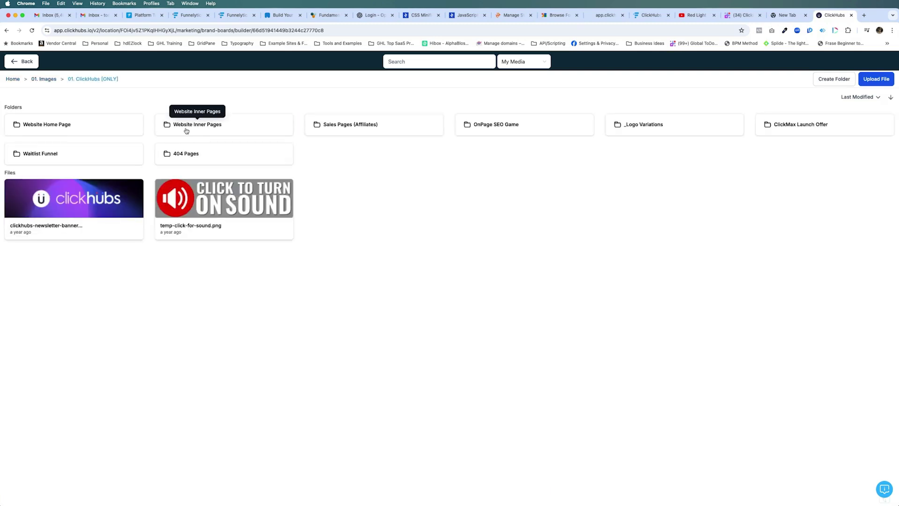
click(637, 123)
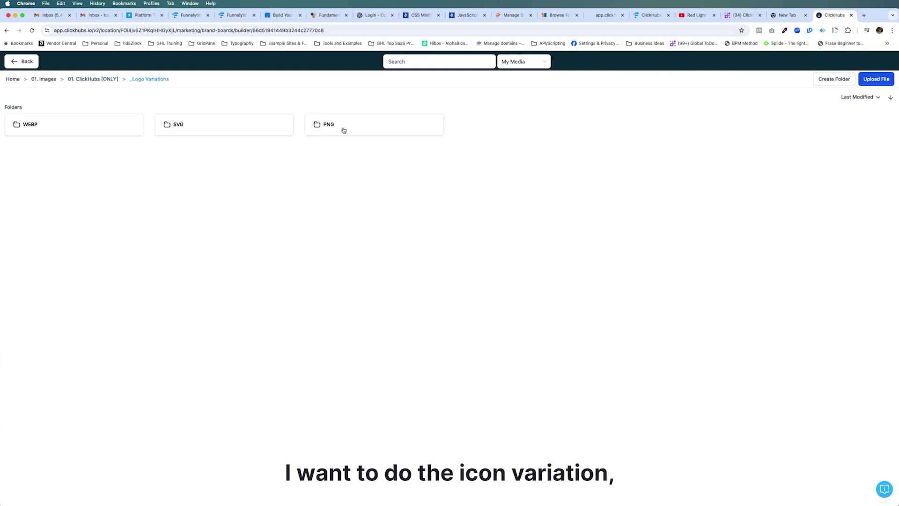
double_click(342, 129)
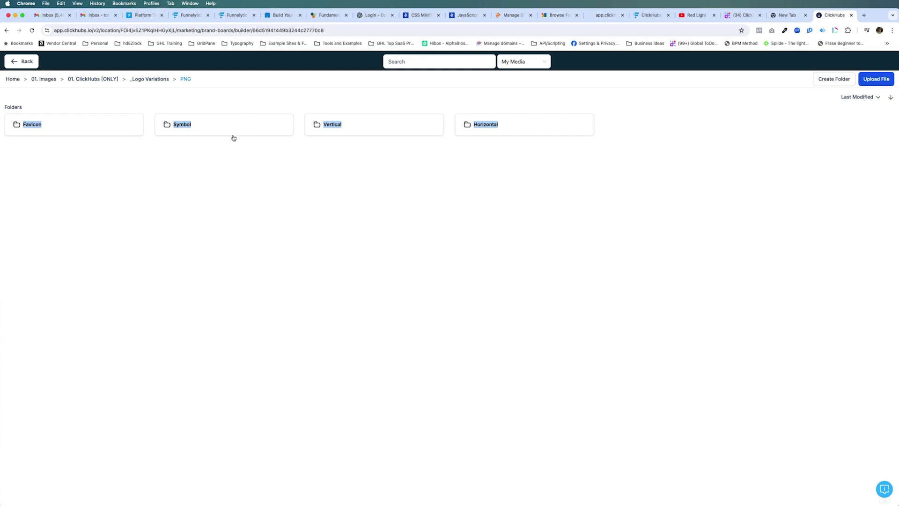
click(217, 130)
click(206, 124)
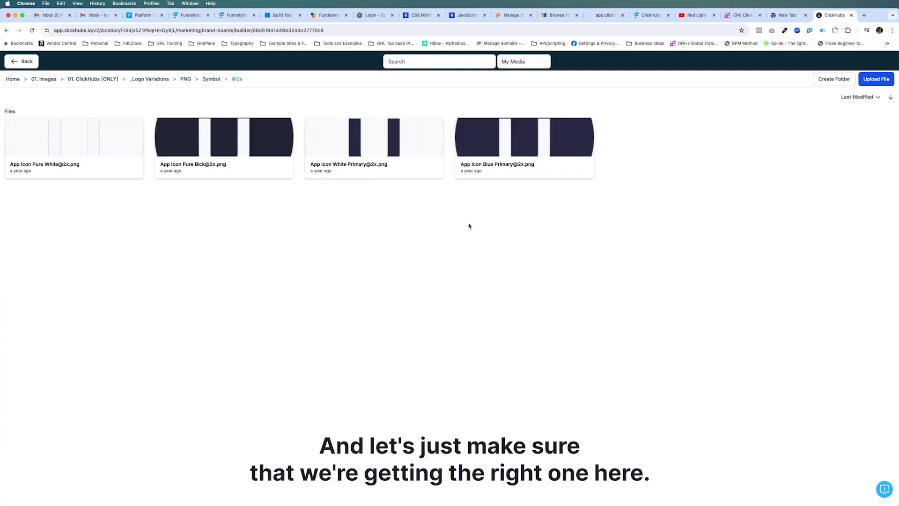
right_click(529, 147)
click(543, 151)
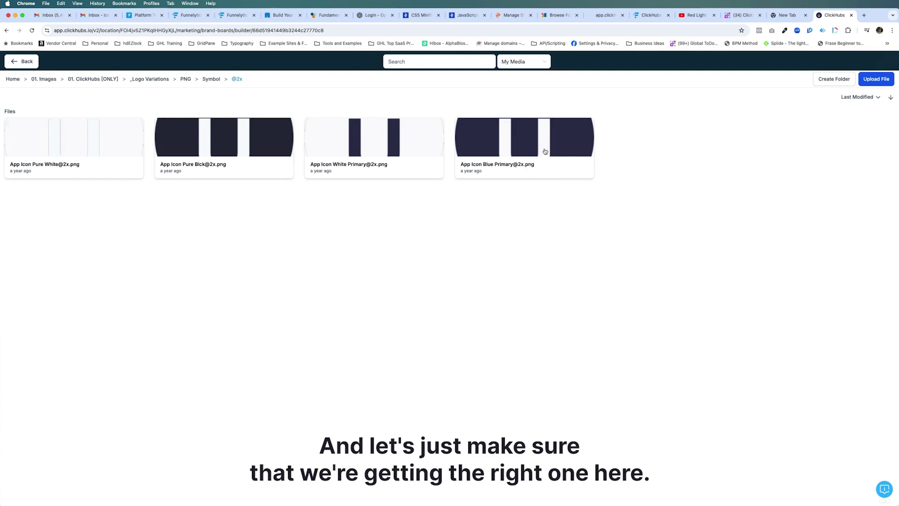
click(864, 15)
key(super+v)
key(Return)
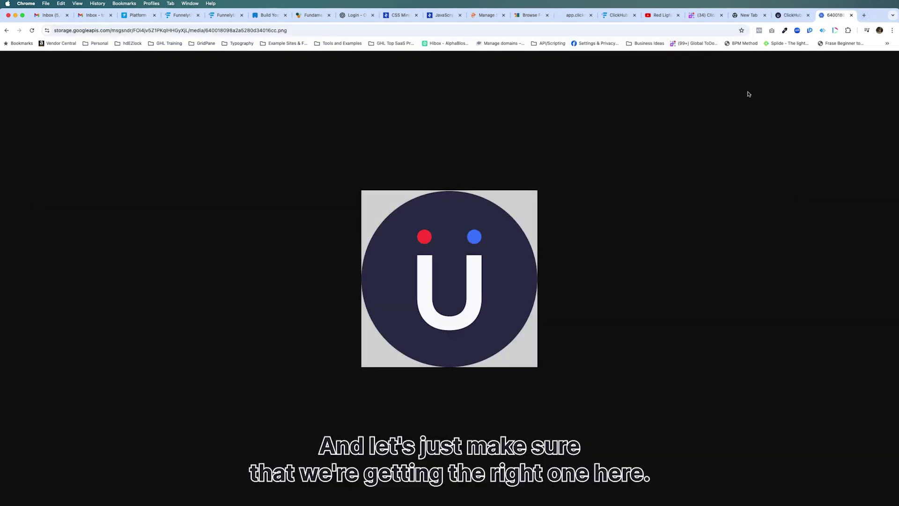
click(852, 15)
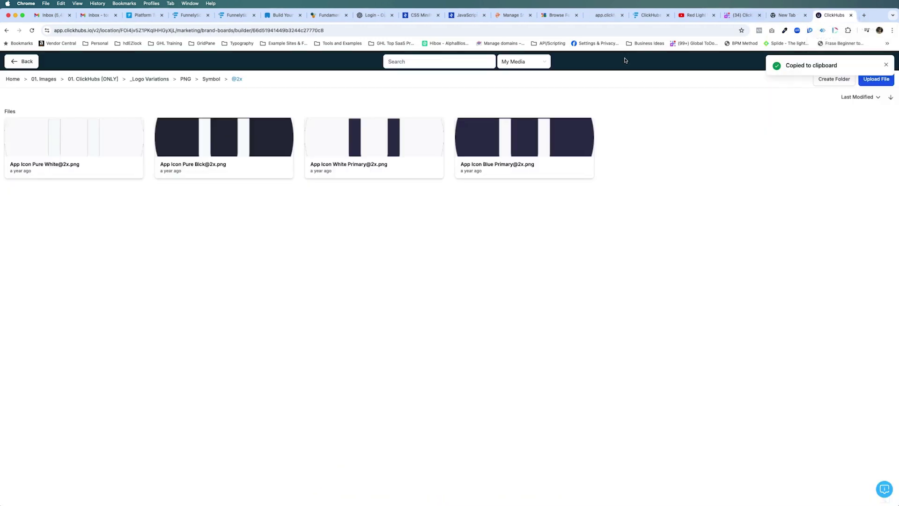
double_click(527, 147)
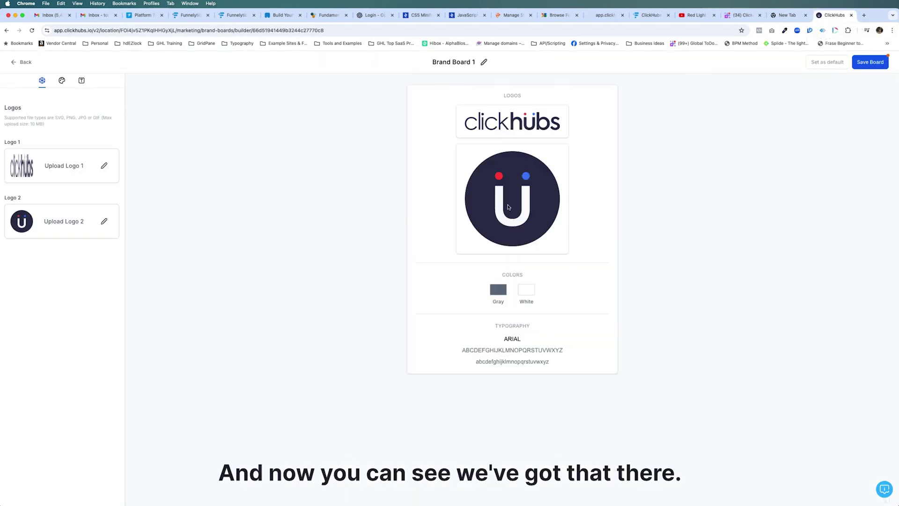
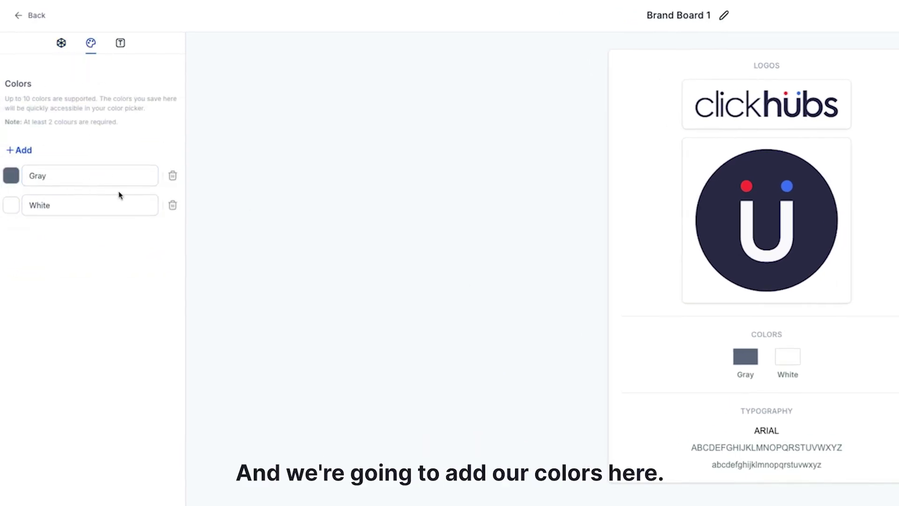
click(27, 181)
click(44, 203)
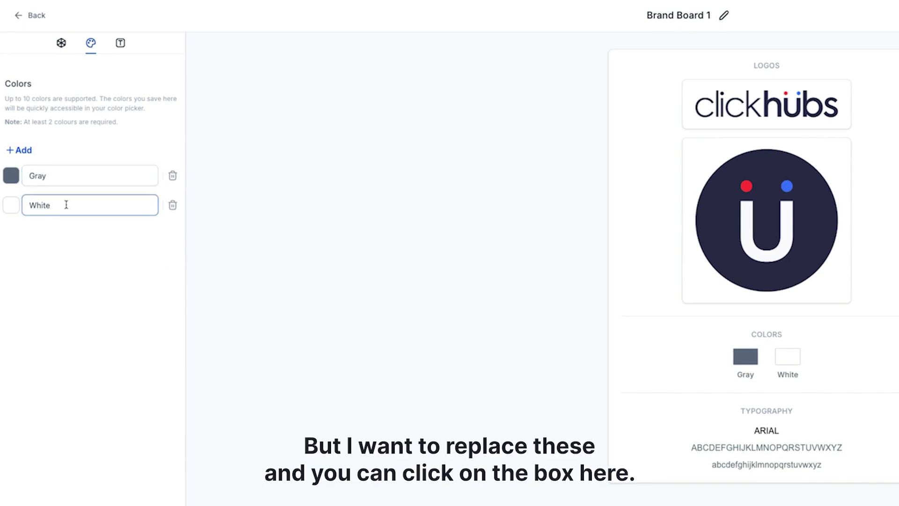
click(41, 194)
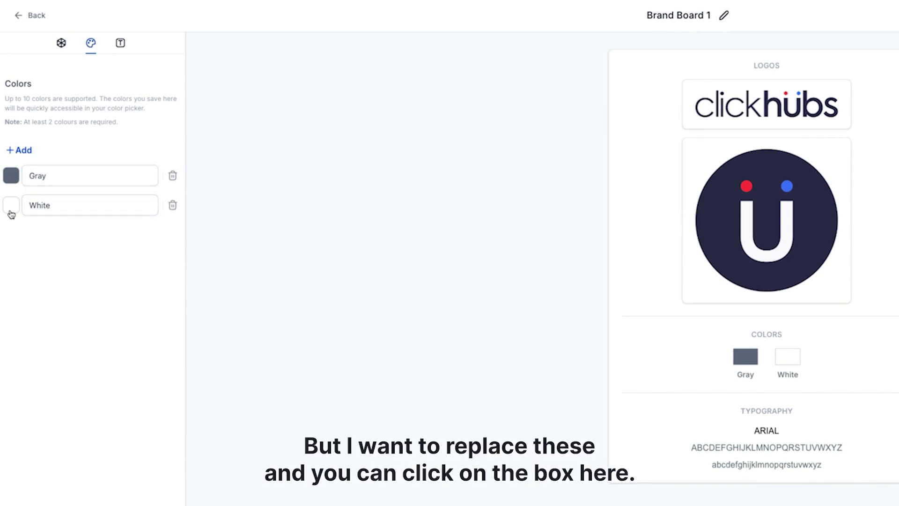
click(13, 178)
click(85, 305)
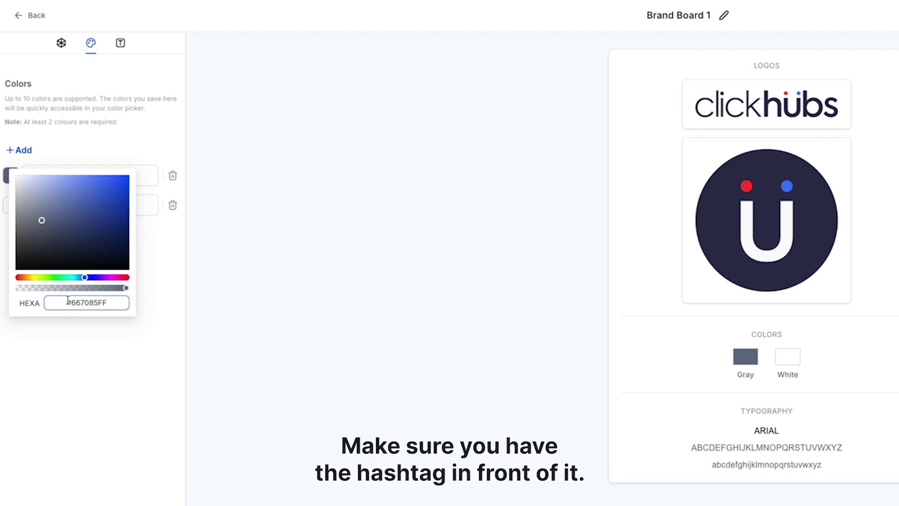
mouse_move(126, 288)
mouse_down()
mouse_move(99, 291)
mouse_move(127, 288)
mouse_up()
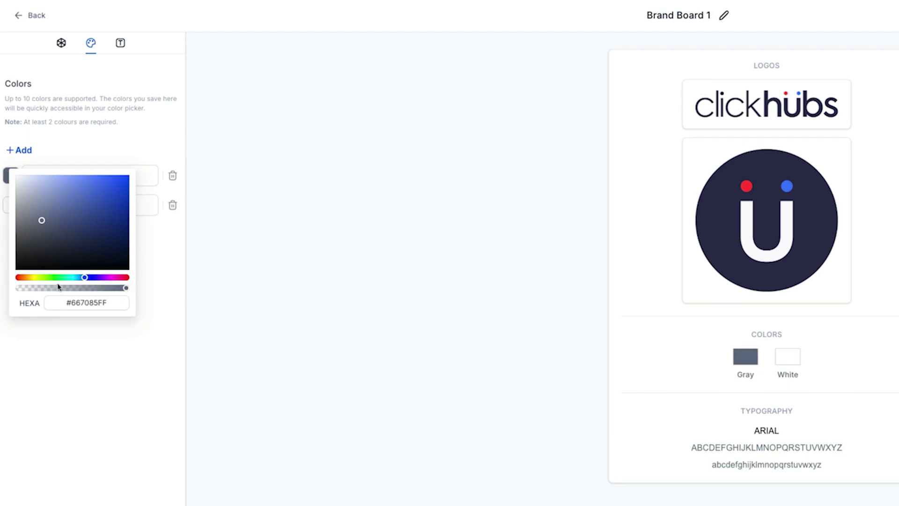
click(226, 261)
Step: Set the first brand color, Gray, to hex #FF3B3B
click(77, 180)
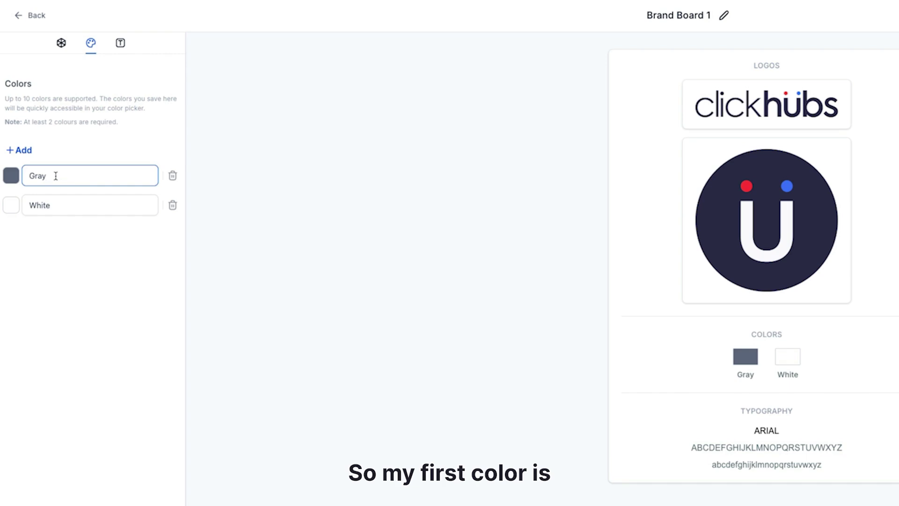
double_click(56, 176)
click(11, 175)
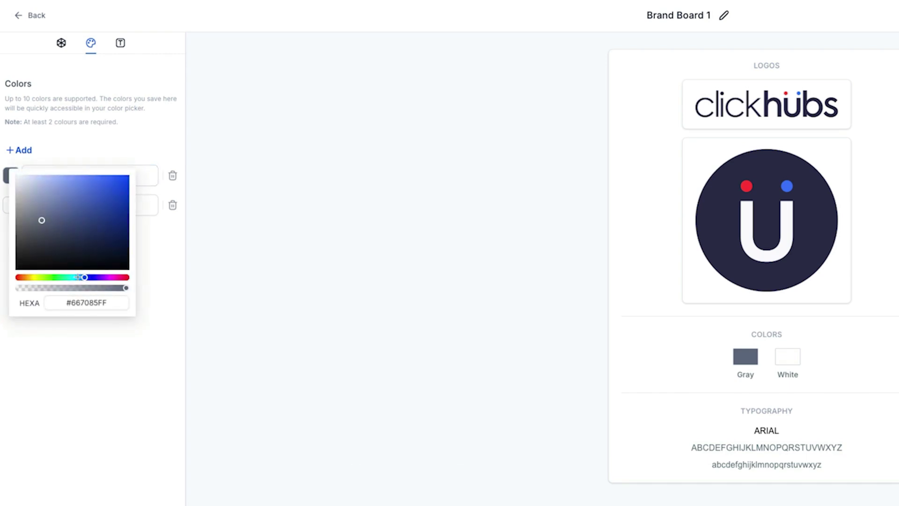
double_click(81, 302)
text(#FF3B3B)
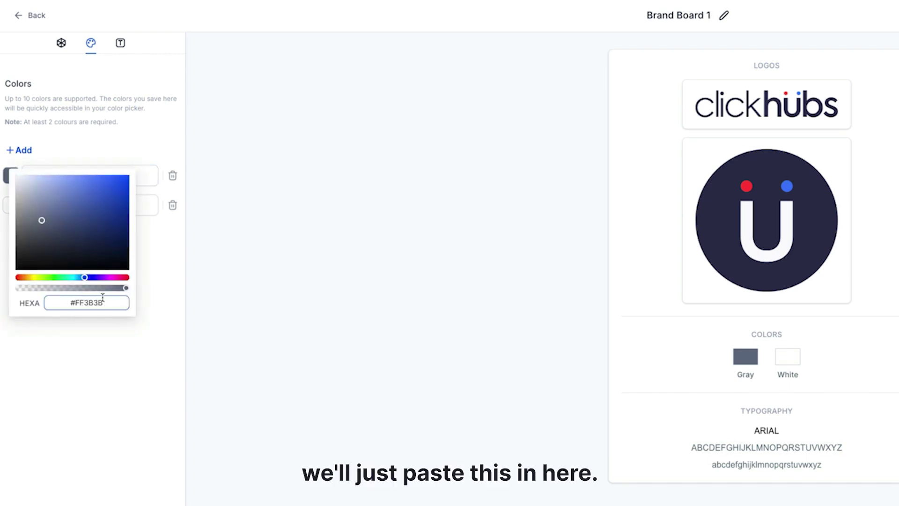
key(Return)
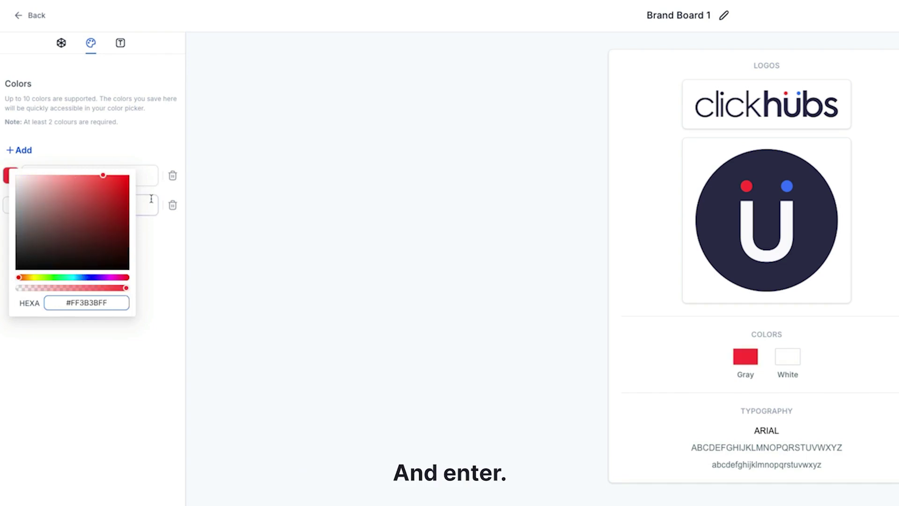
Step: Rename the first brand color as ClickHubs Red
double_click(147, 174)
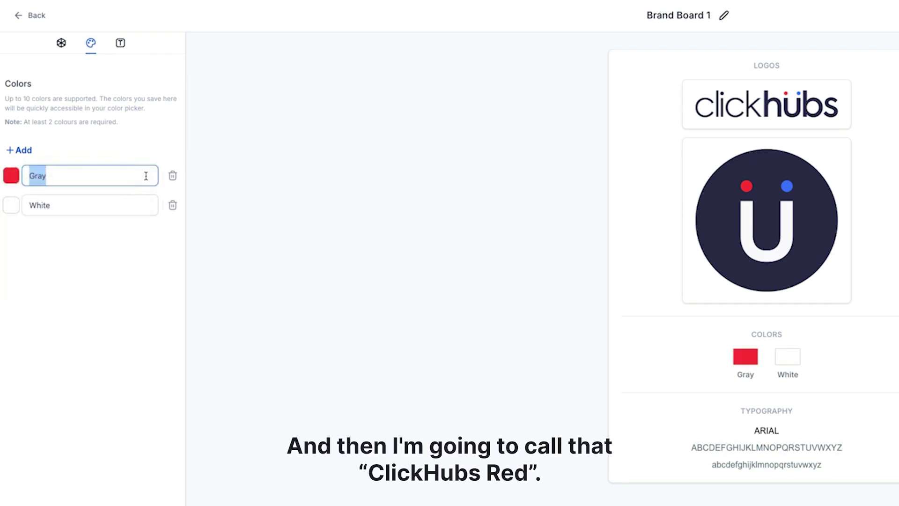
text(ClickHubs R)
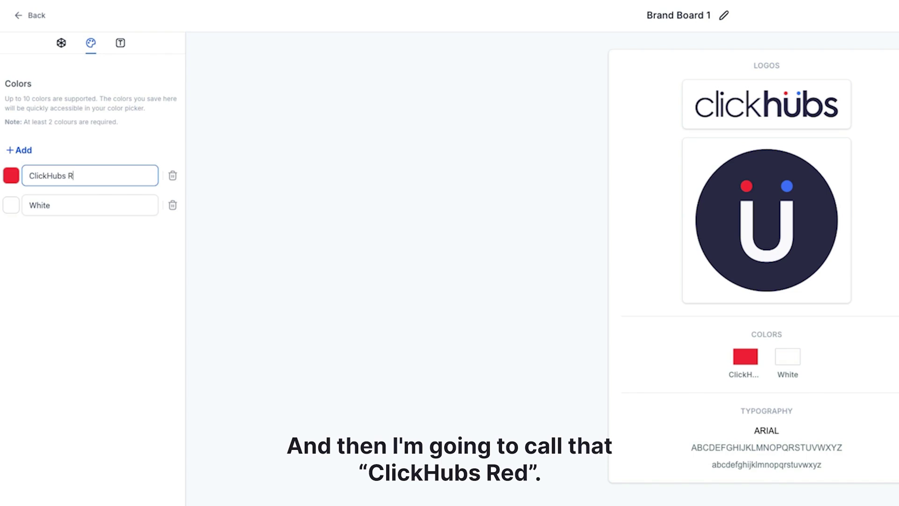
text(ed)
click(199, 193)
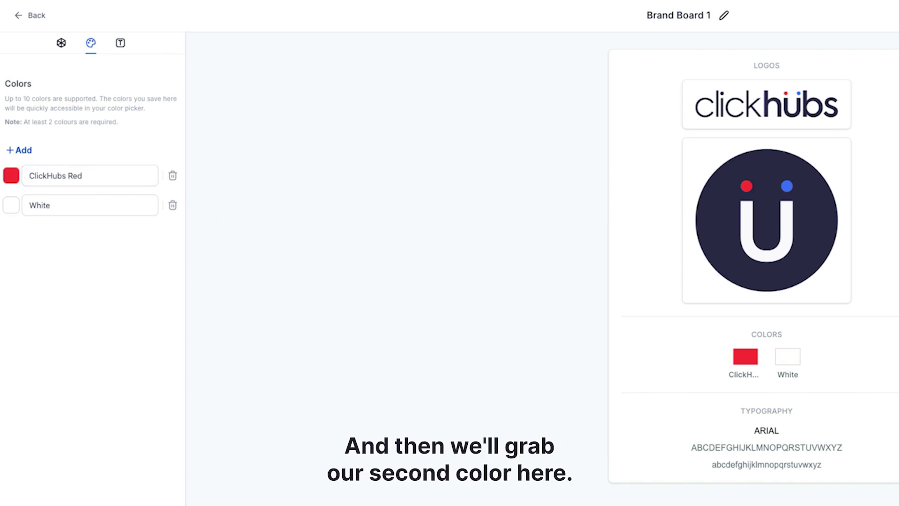
Step: Replace the second brand color, White, with the copied dark blue hex code and name it ClickHubs Dark Blue
click(8, 207)
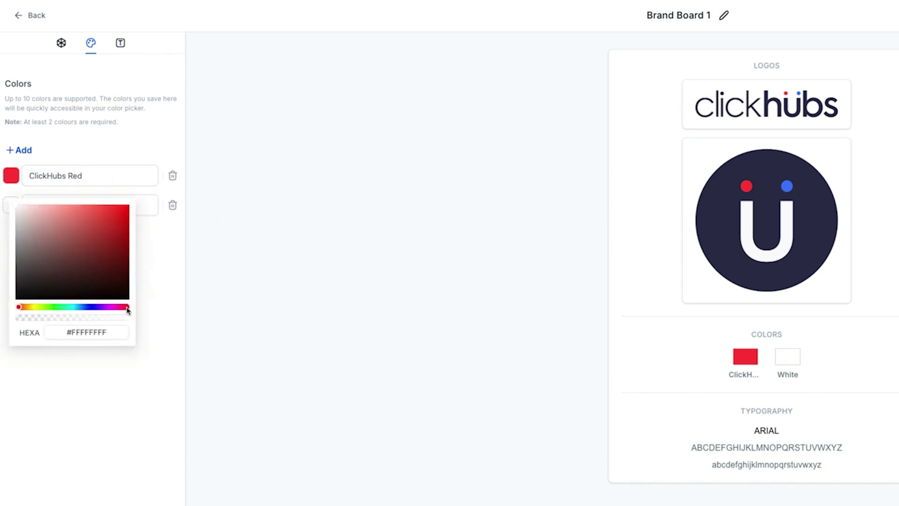
triple_click(110, 331)
key(ctrl+v)
click(144, 205)
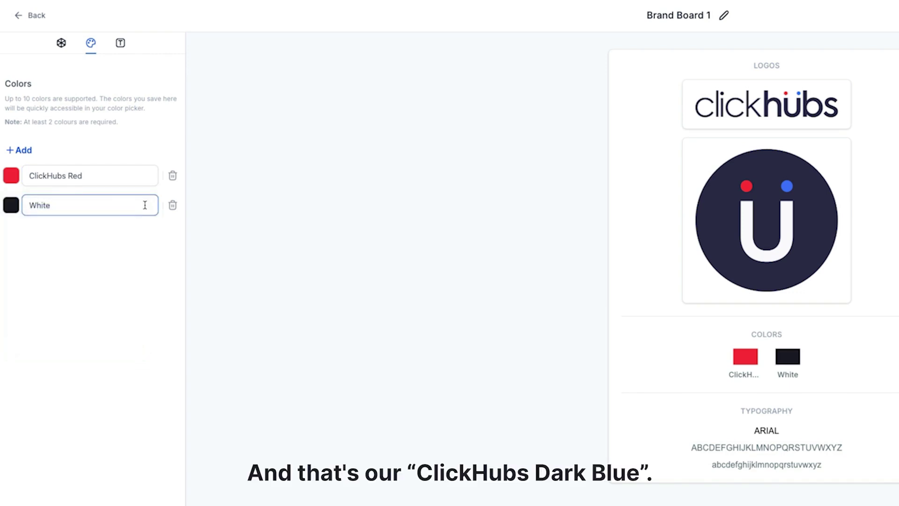
key(ctrl+a)
text(ClickHubs Dark Blue)
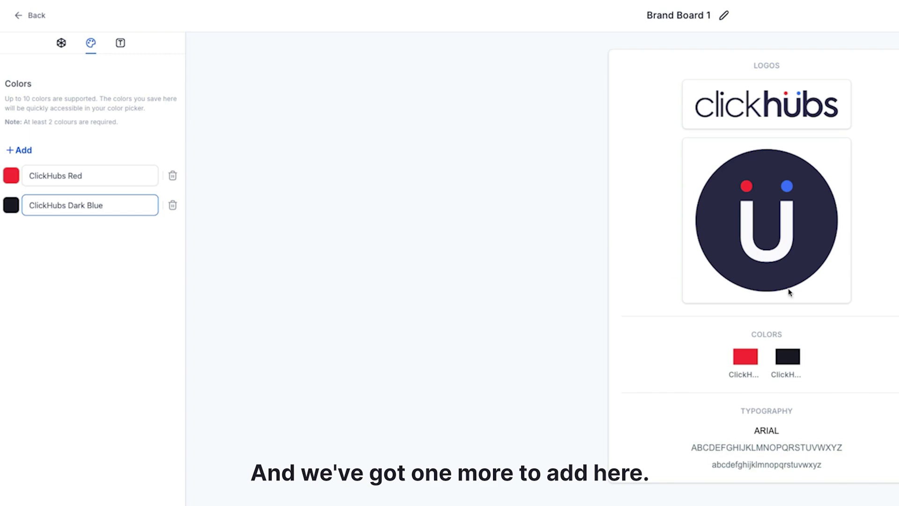
click(175, 210)
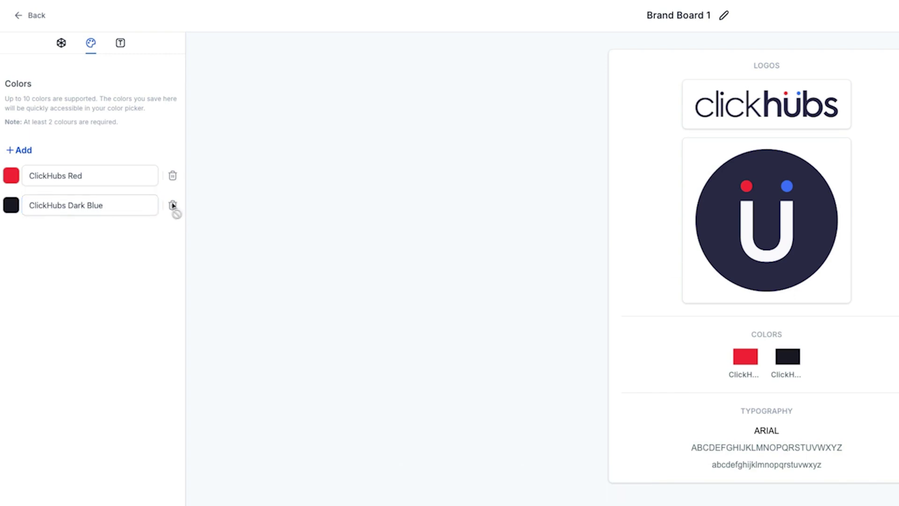
Step: Add a third brand color and set it to hex #3E7BFA
click(18, 151)
click(10, 236)
click(76, 363)
triple_click(77, 363)
text(#3E7BFAFF)
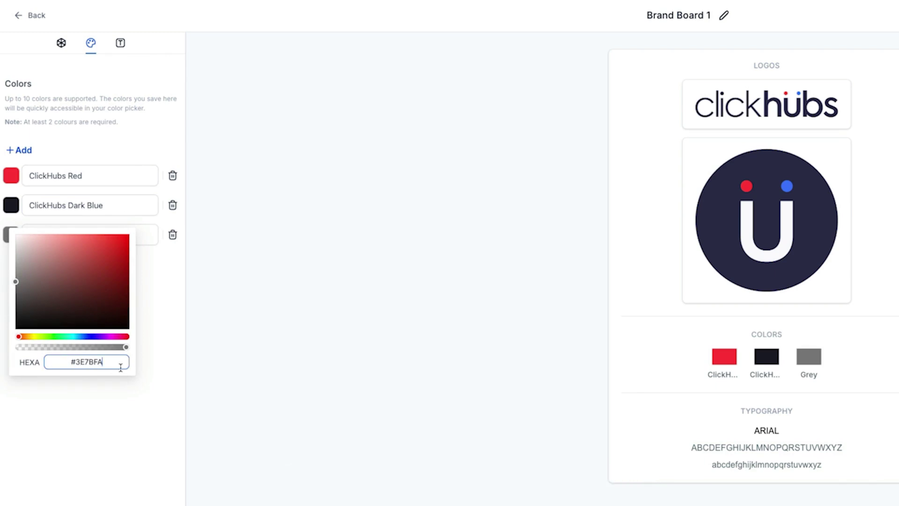
Step: Rename the third brand color as ClickHubs Med Blue
click(142, 232)
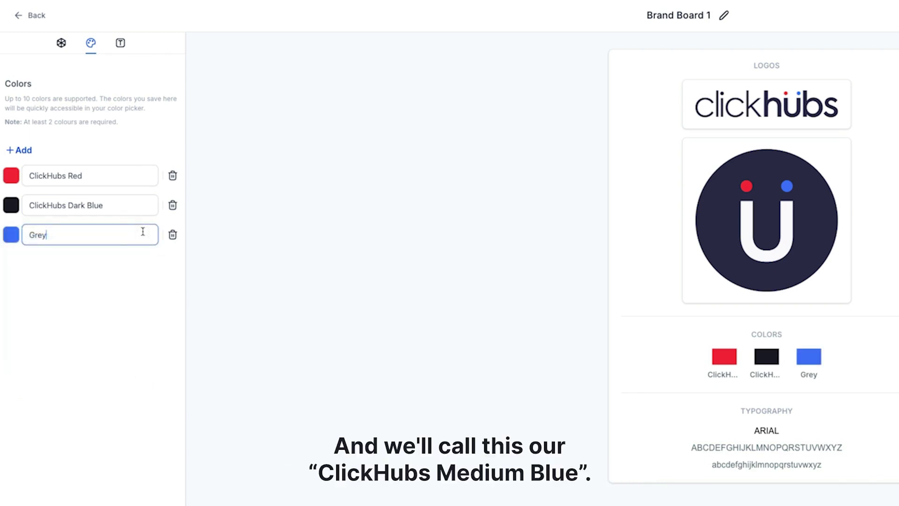
double_click(40, 238)
text(ClickHubs Medium)
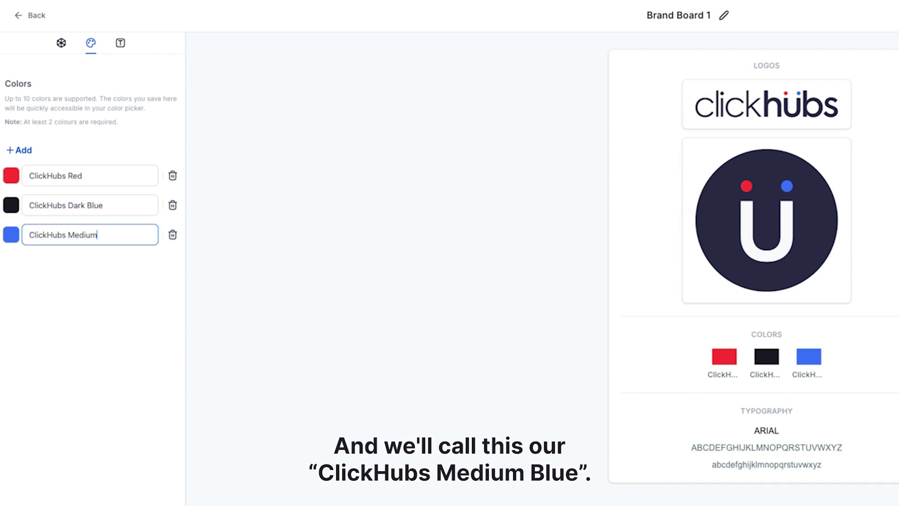
text( Blu)
drag(85, 235, 124, 236)
key(BackSpace)
text(Blue)
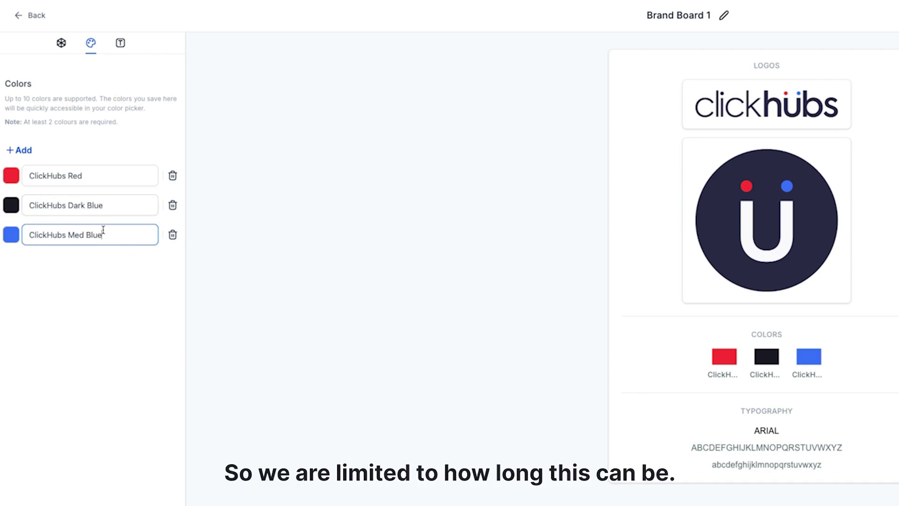
Step: Add a fourth brand color with hex #FFFFFF and name it White
click(25, 152)
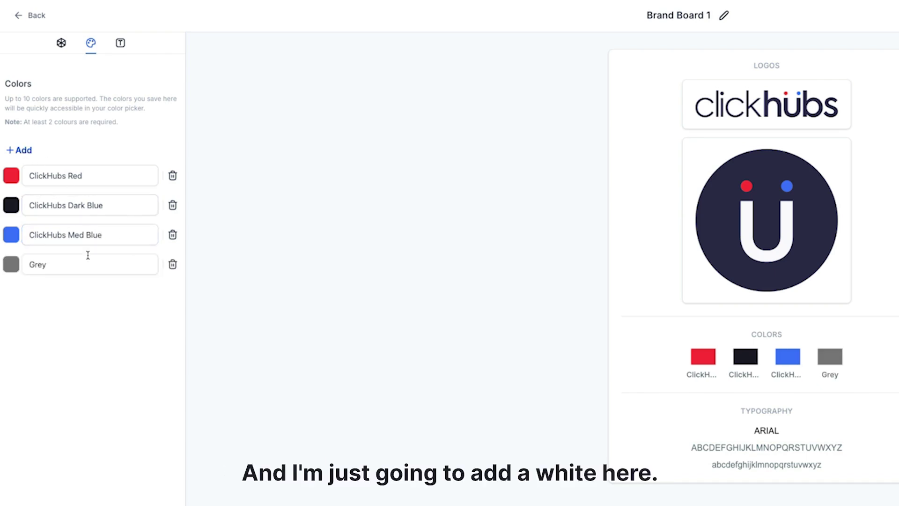
click(10, 264)
click(76, 391)
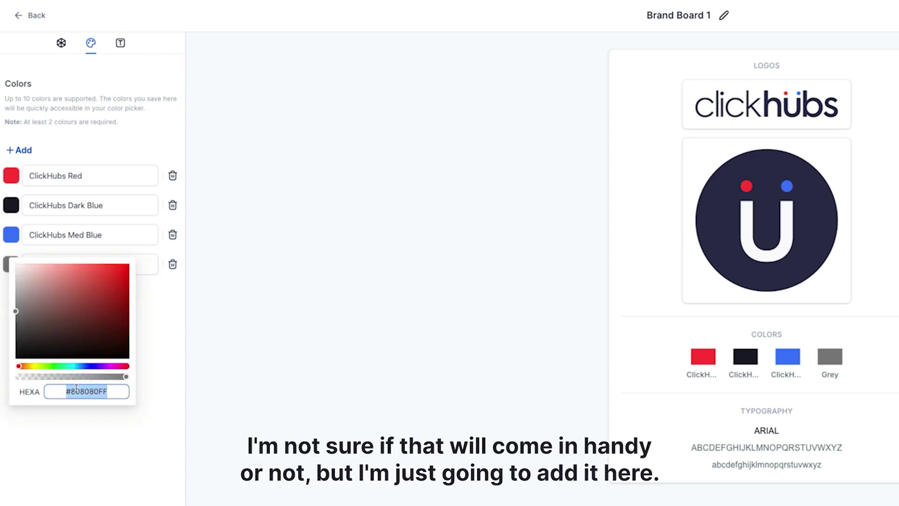
text(#ffffff)
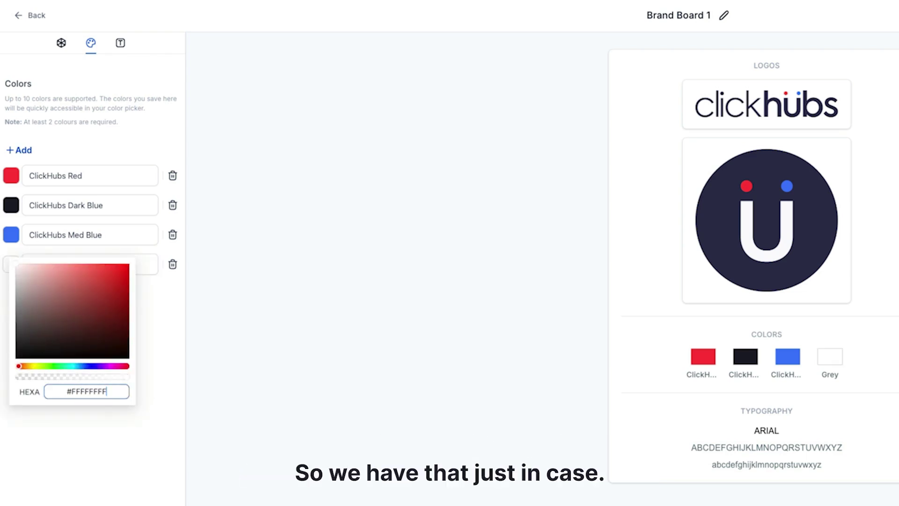
click(175, 326)
click(40, 264)
key(ctrl+a)
text(White)
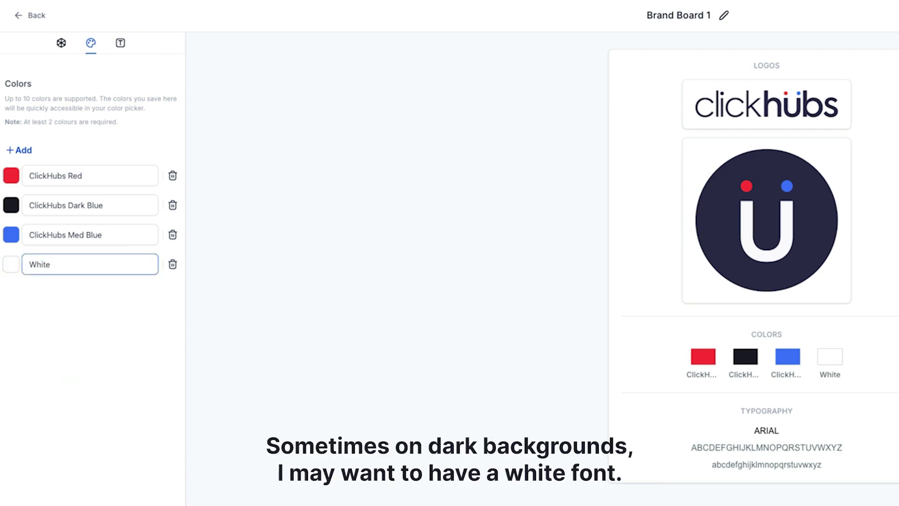
click(102, 304)
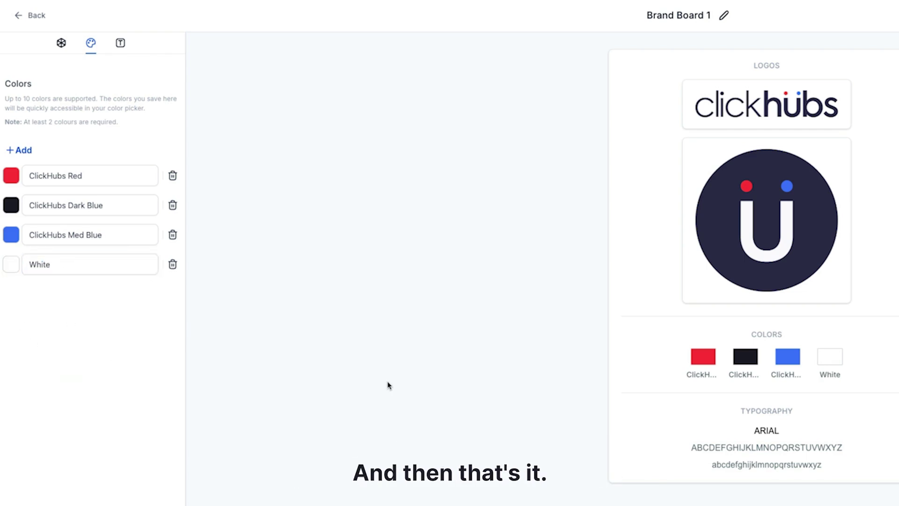
Step: Set Font 1 in the brand board's typography to Inter
click(122, 44)
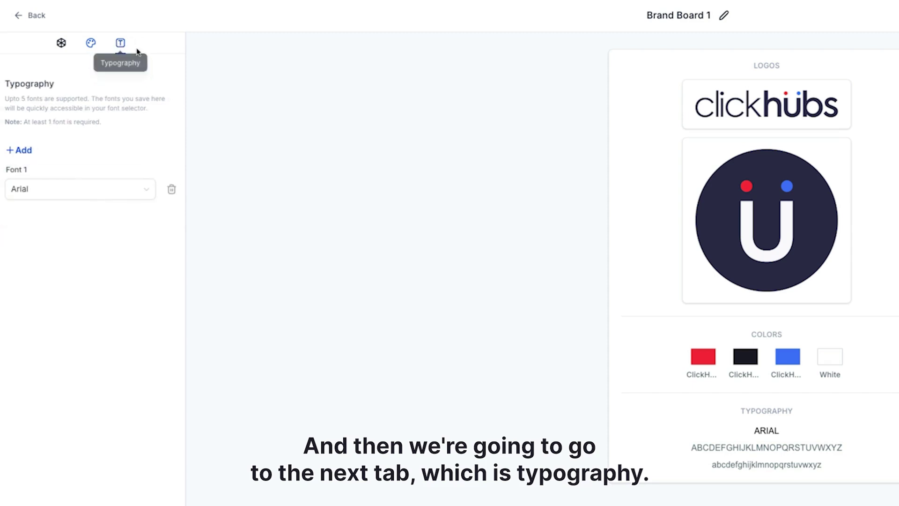
click(60, 192)
text(in)
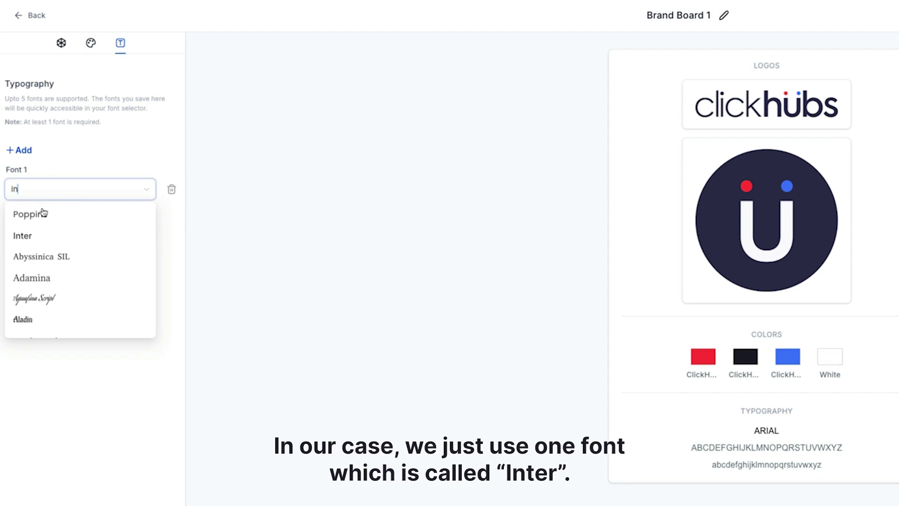
click(18, 236)
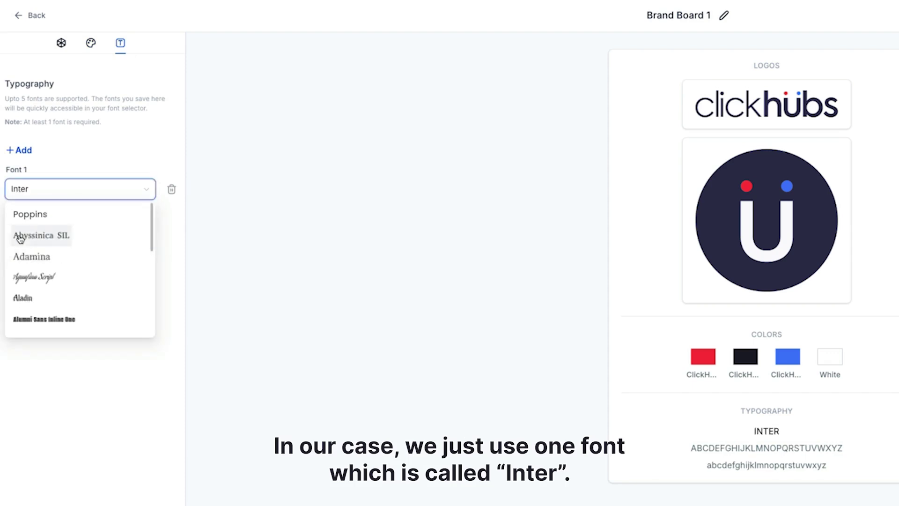
Step: Add a second font to the typography and browse the fonts available for it without choosing a different one
click(20, 150)
click(36, 233)
scroll(86, 317, down, 15)
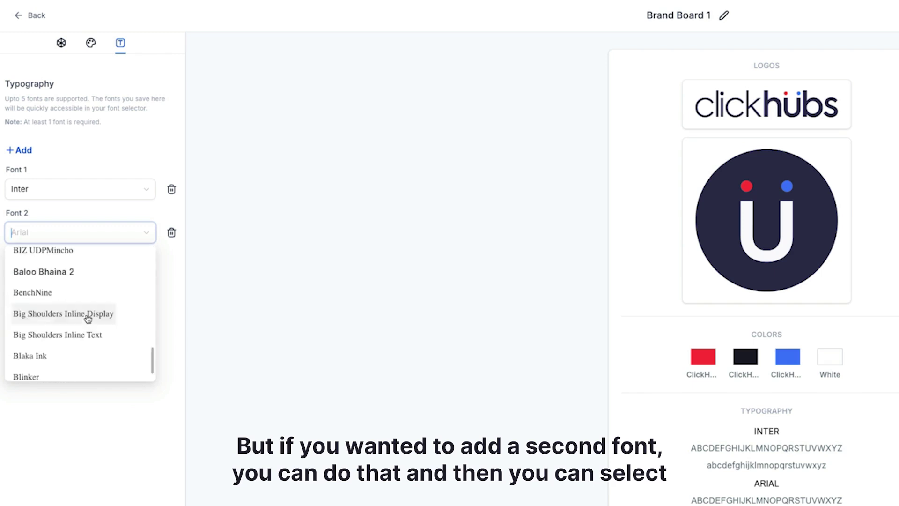
scroll(97, 324, up, 3)
scroll(97, 324, down, 5)
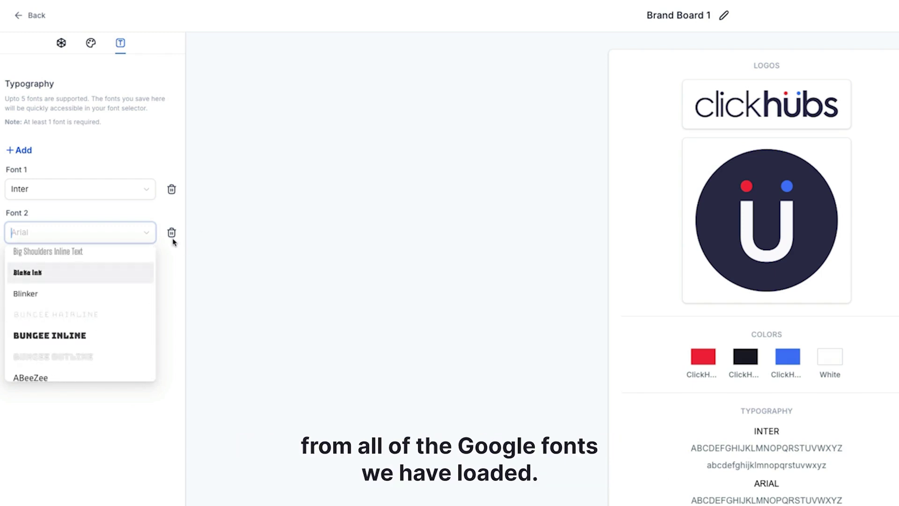
click(177, 281)
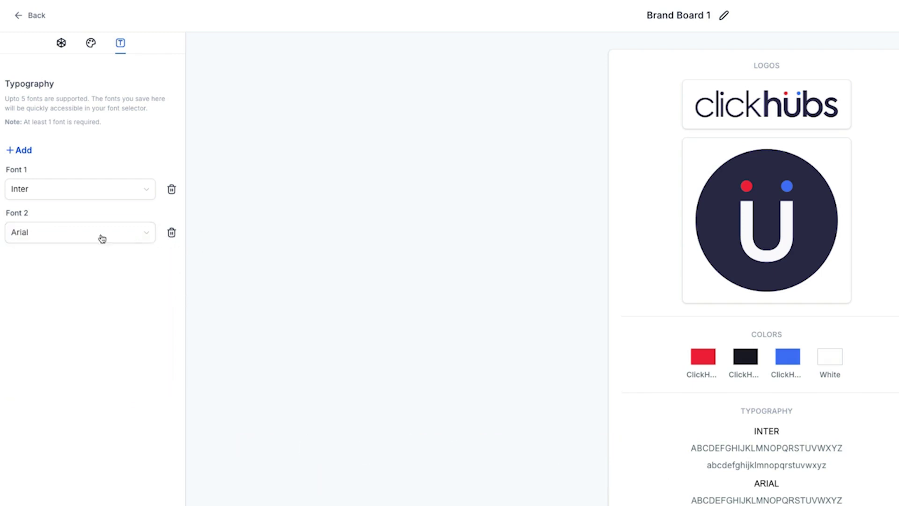
Step: Remove Font 2 from the typography and save the brand board
click(171, 233)
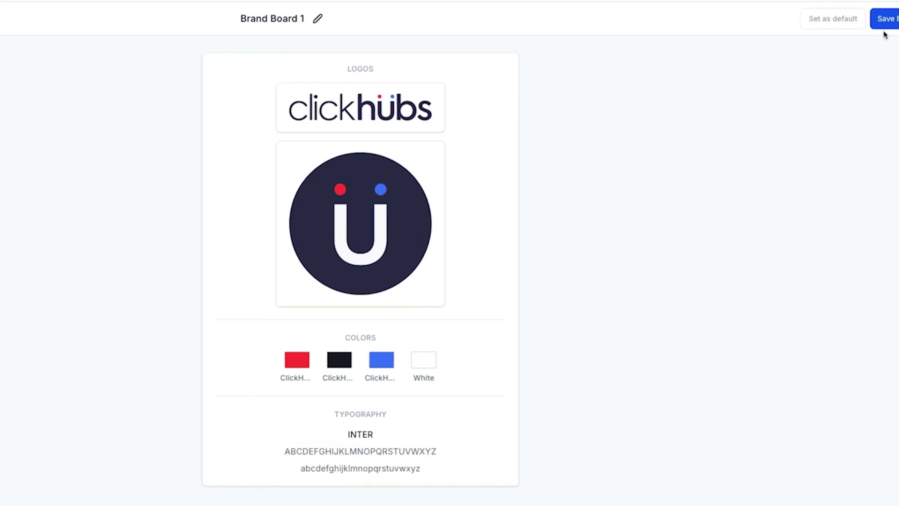
click(861, 21)
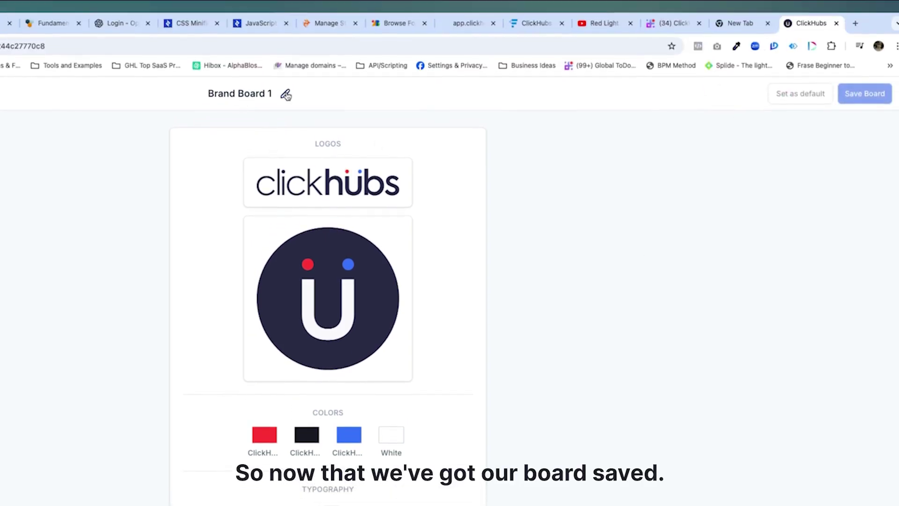
Step: Rename the brand board as ClickHubs Brand Board Light Theme and save it
click(286, 96)
triple_click(242, 94)
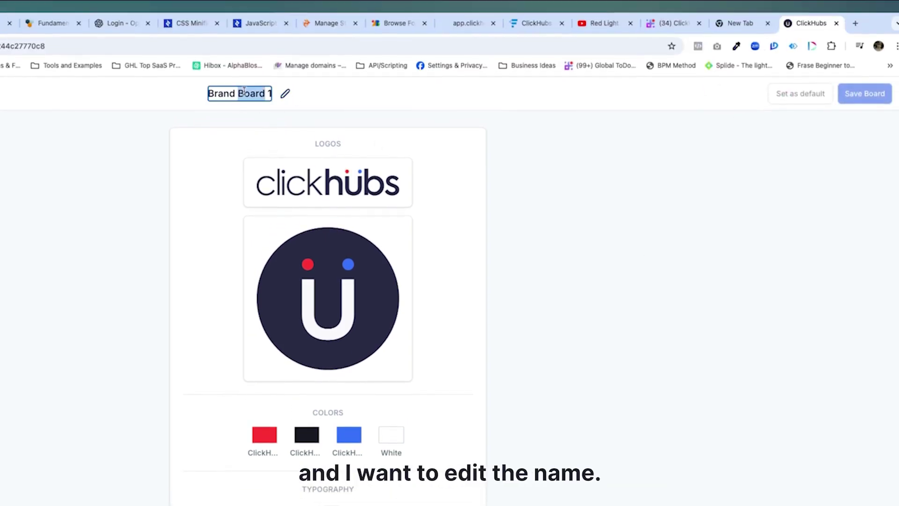
text(Click)
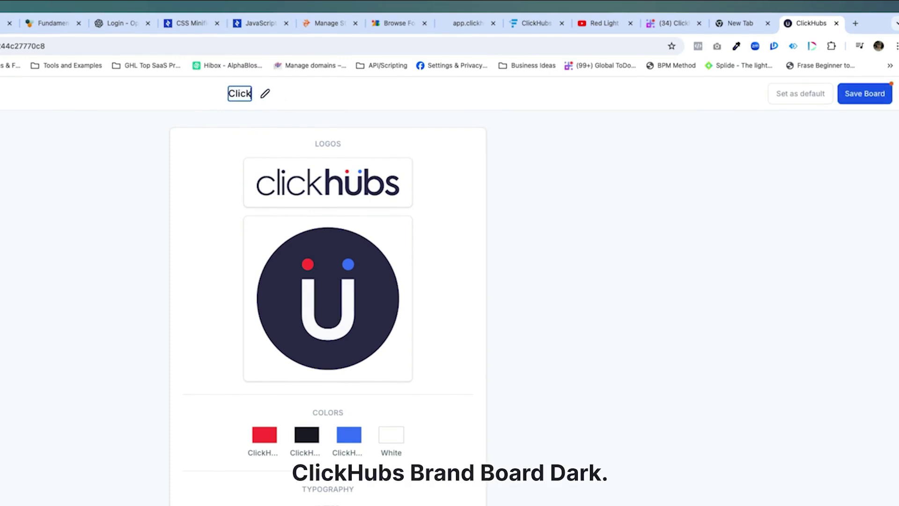
text(Hubs Brand Board Dark)
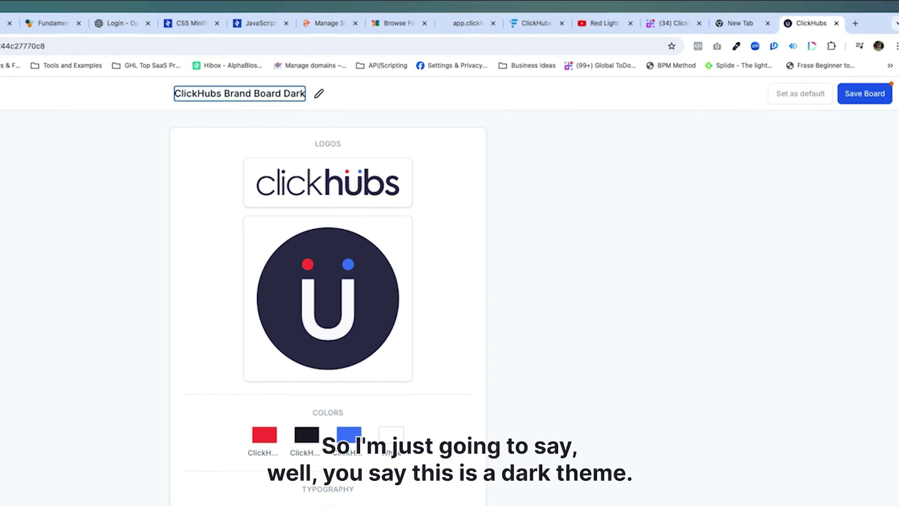
text( Theme)
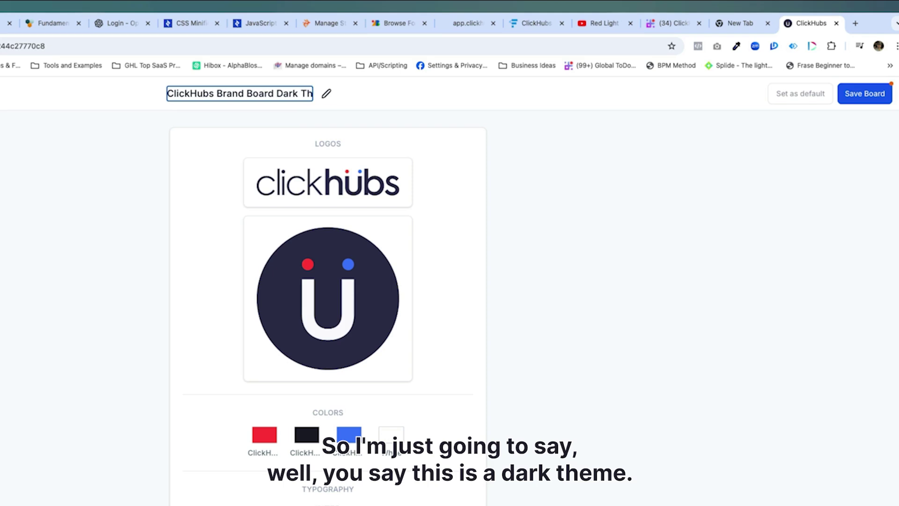
double_click(272, 93)
text(Light)
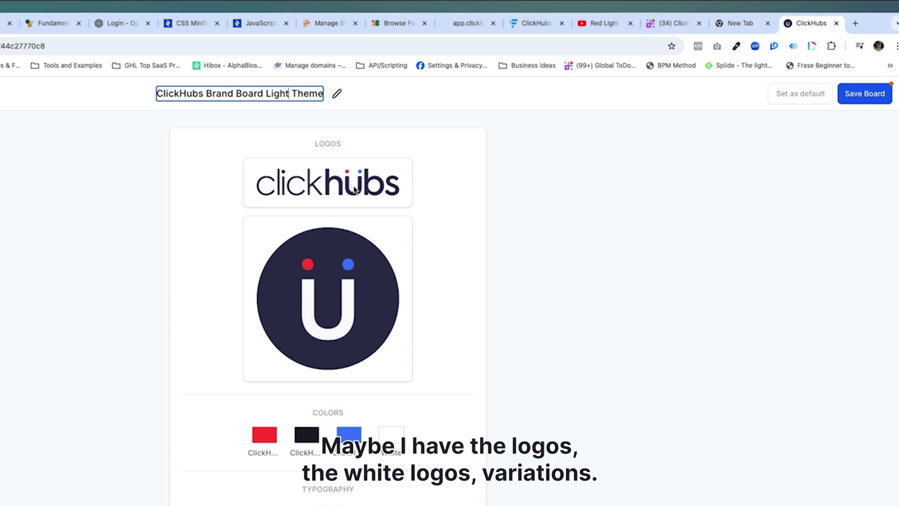
click(867, 103)
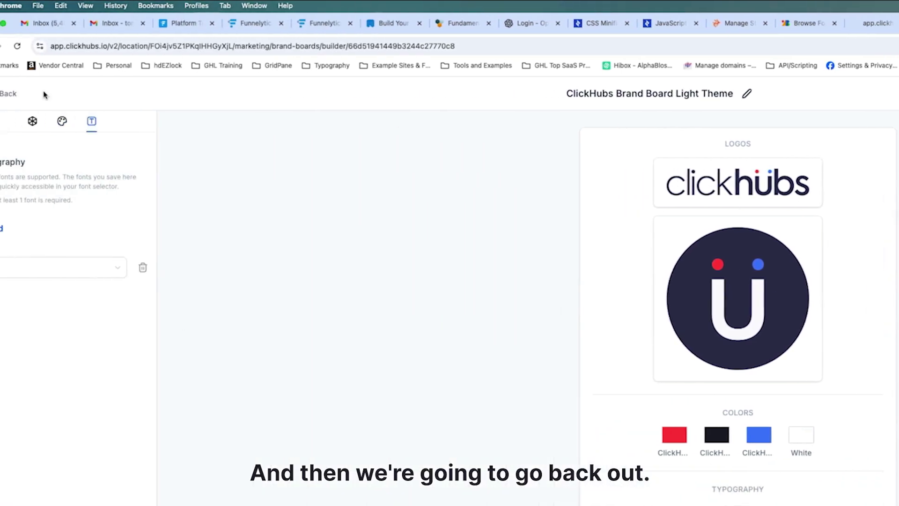
Step: Return to the brand boards list and view the actions available for the ClickHubs Brand Board Light Theme
click(28, 93)
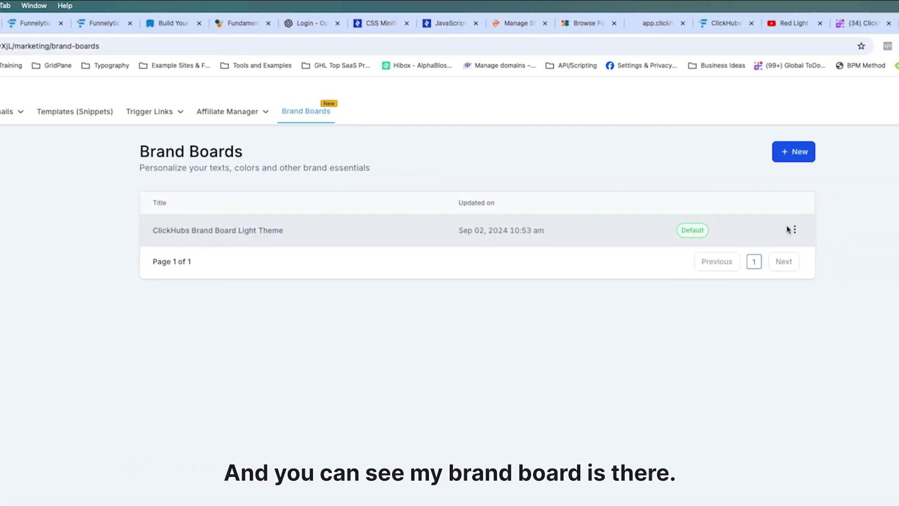
click(795, 230)
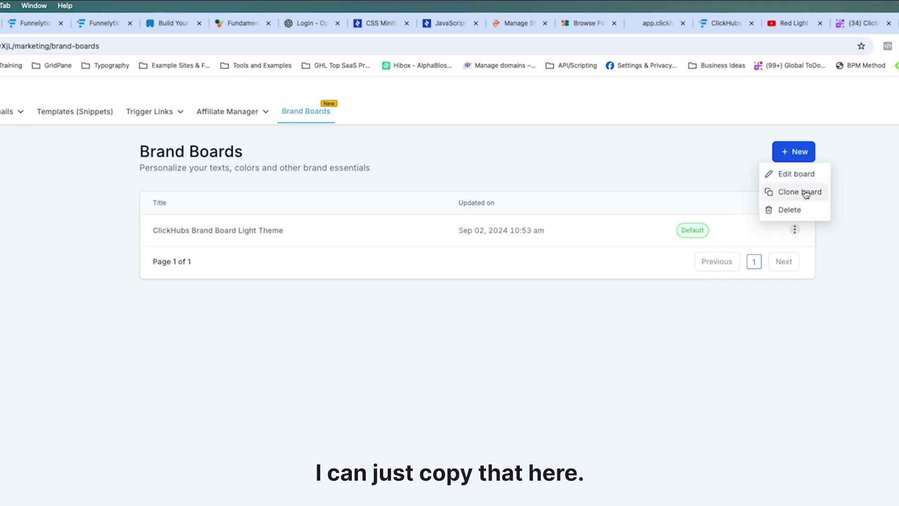
click(880, 280)
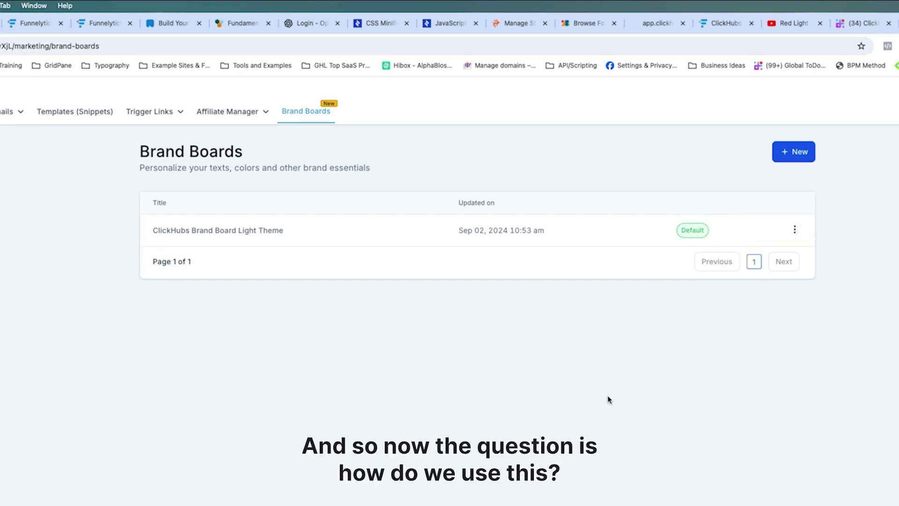
Step: Create a blank email template with the Design Editor in the [Test Templates] Temporary for Testing folder
mouse_move(2, 111)
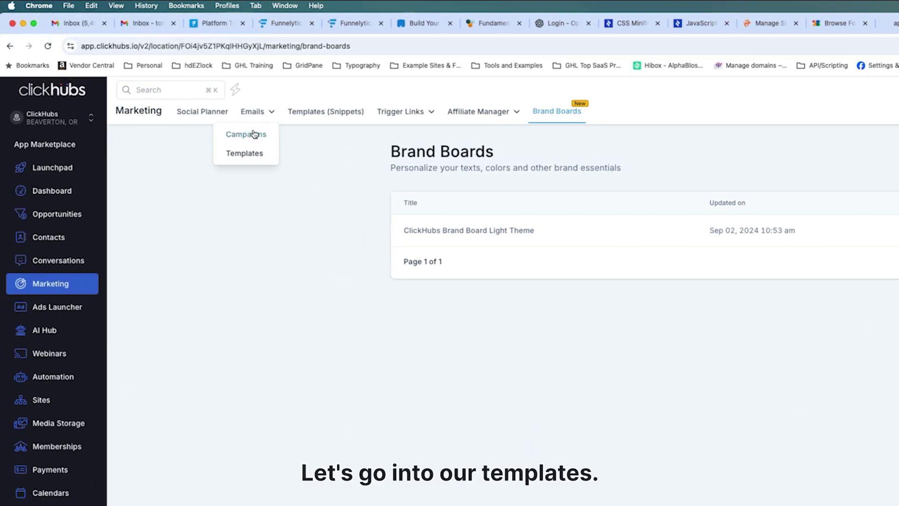
click(244, 154)
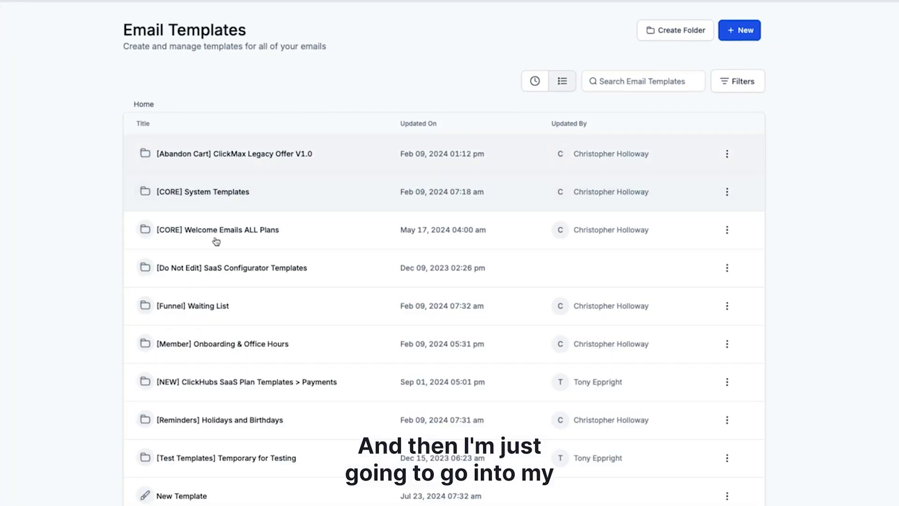
click(229, 459)
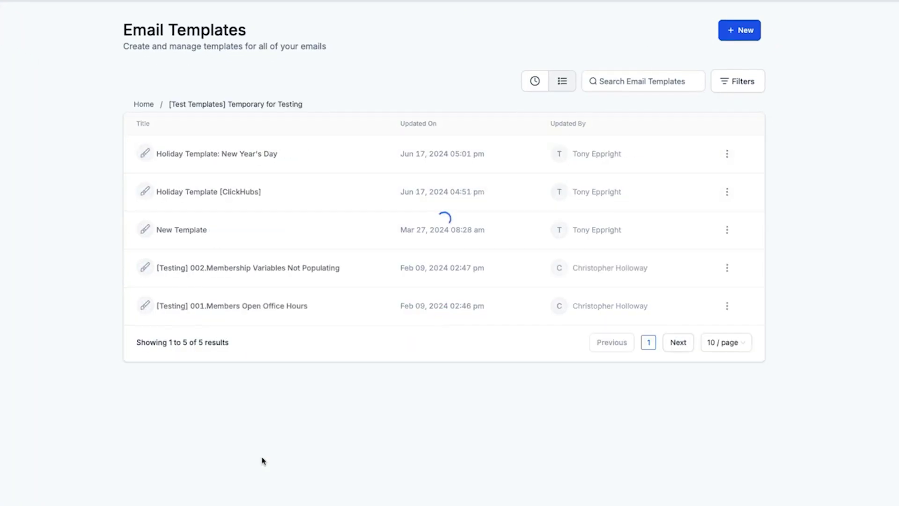
click(725, 31)
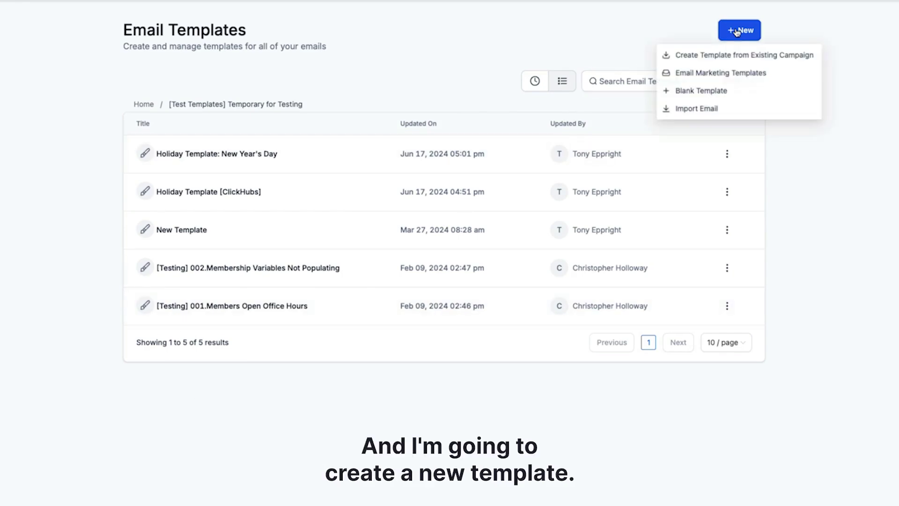
click(702, 92)
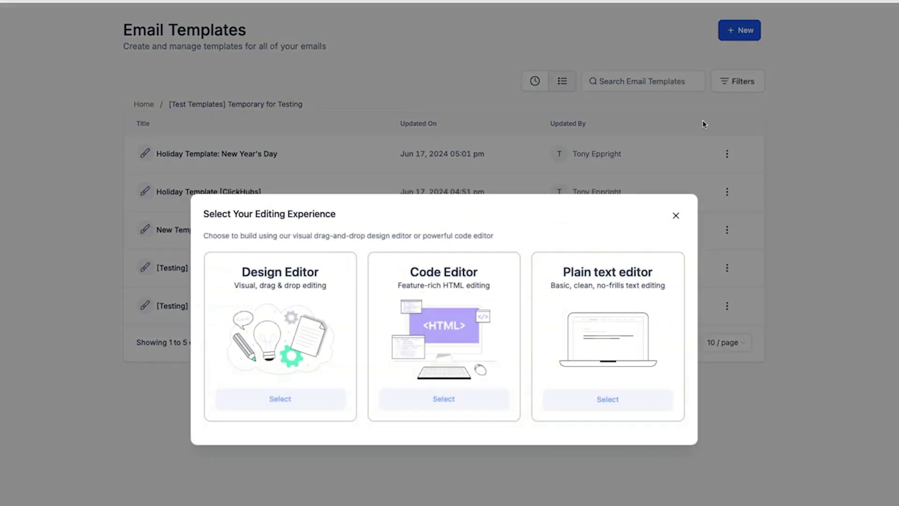
click(286, 404)
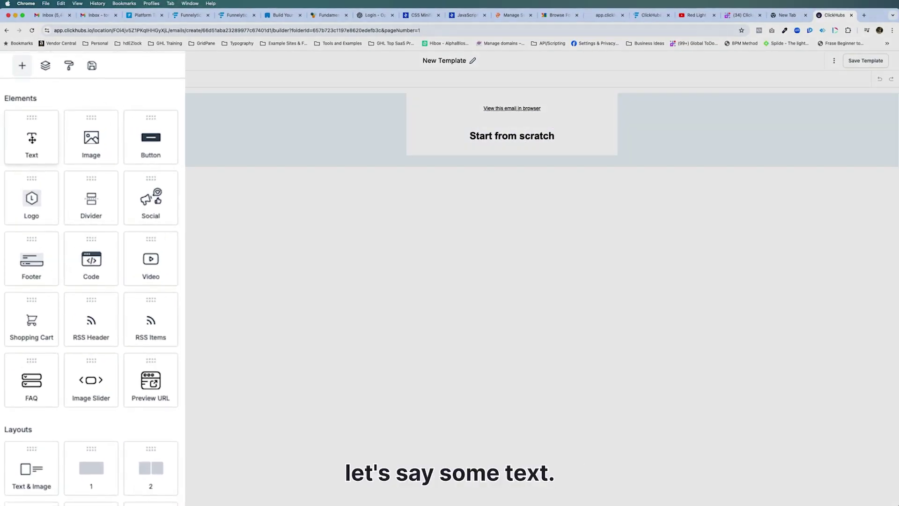
Step: Add a text element below the Start from scratch heading and select its placeholder paragraph
drag(31, 138, 526, 159)
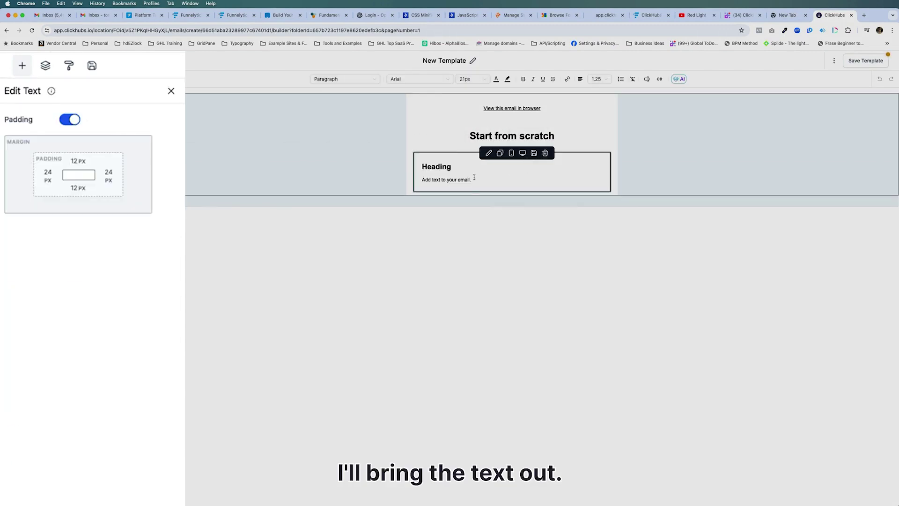
drag(474, 178, 421, 180)
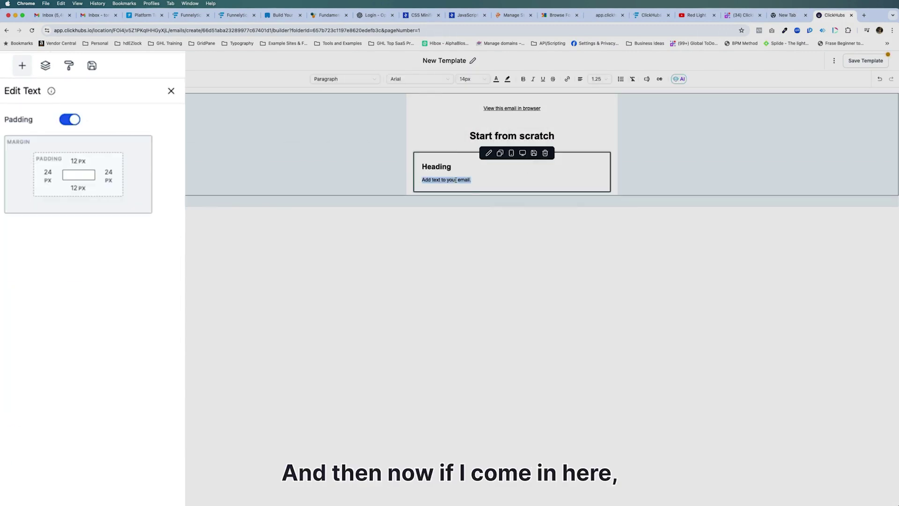
Step: Try the blue and dark brand colors as the template's background color and set it to the white brand color
click(68, 65)
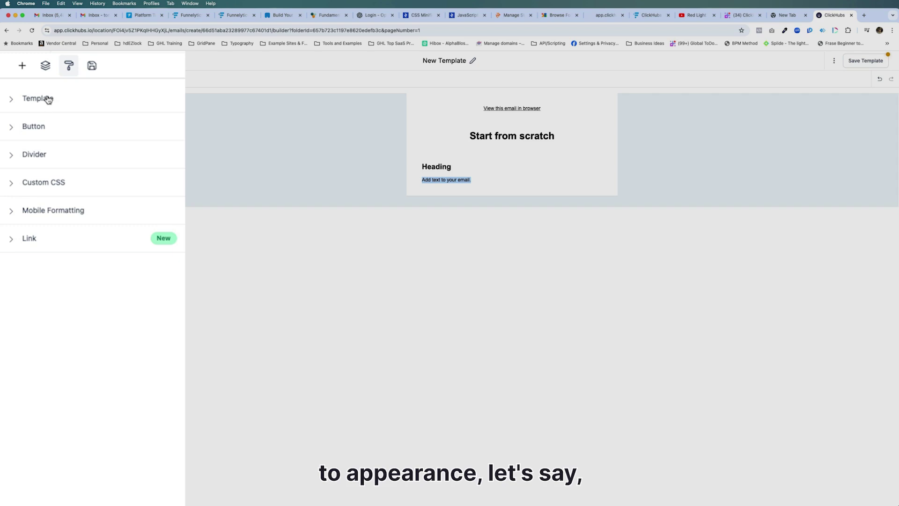
click(46, 98)
click(16, 136)
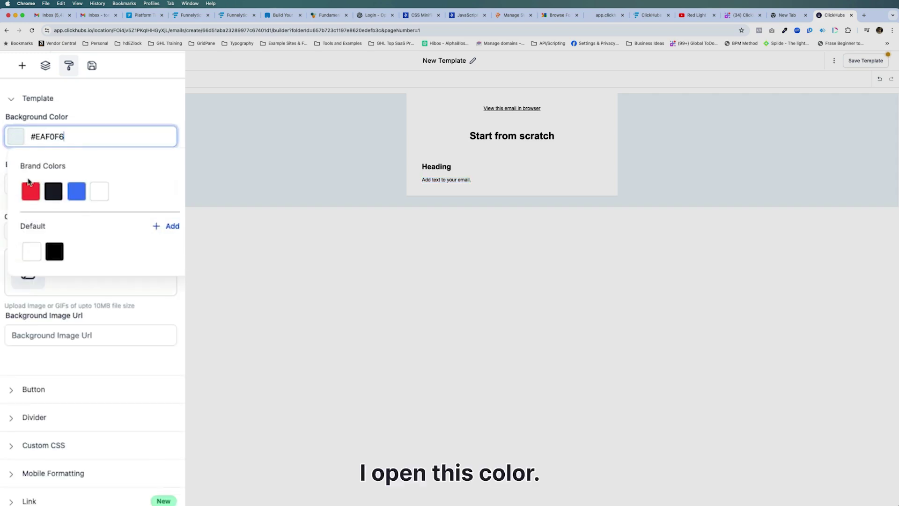
click(82, 195)
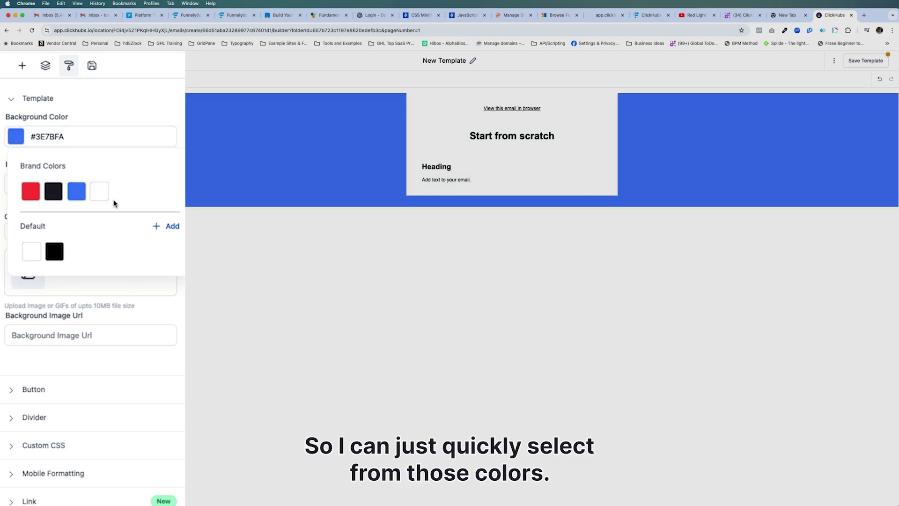
click(53, 191)
click(99, 191)
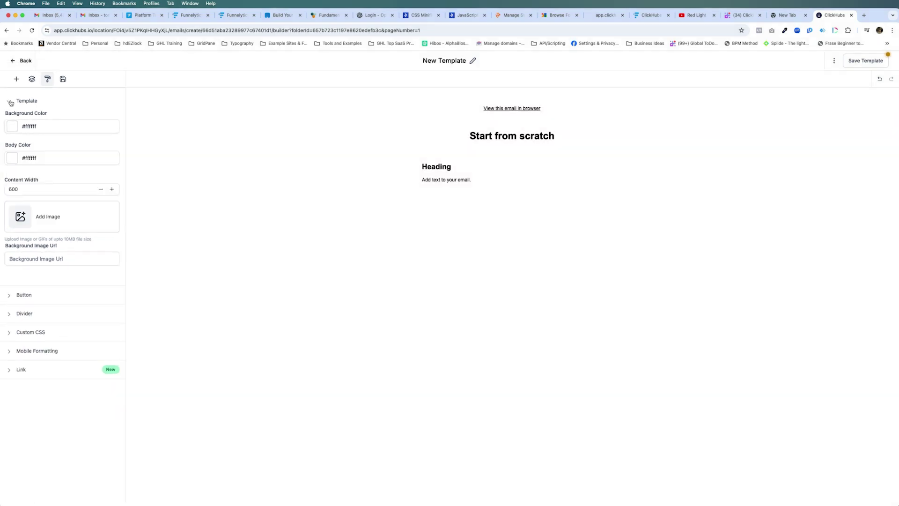
click(10, 102)
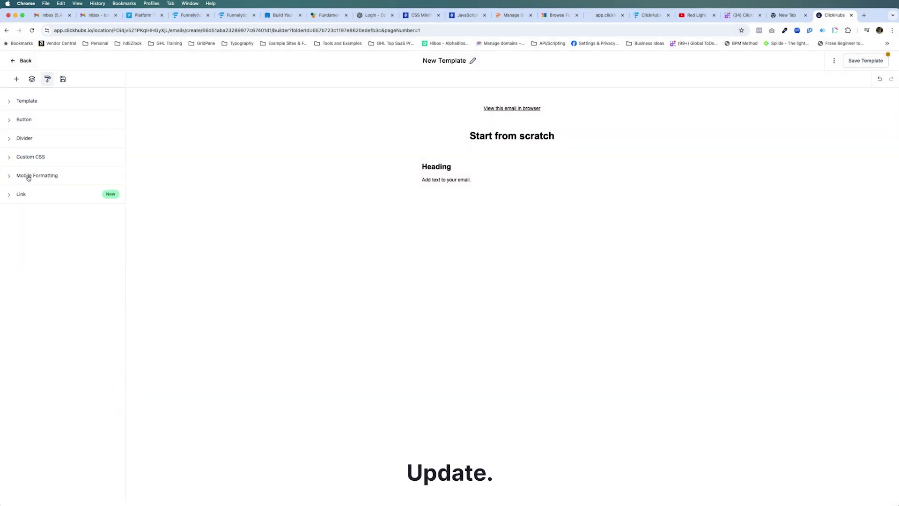
Step: Color the Start from scratch heading text with the brand color ClickHubs Med Blue
click(493, 143)
triple_click(493, 146)
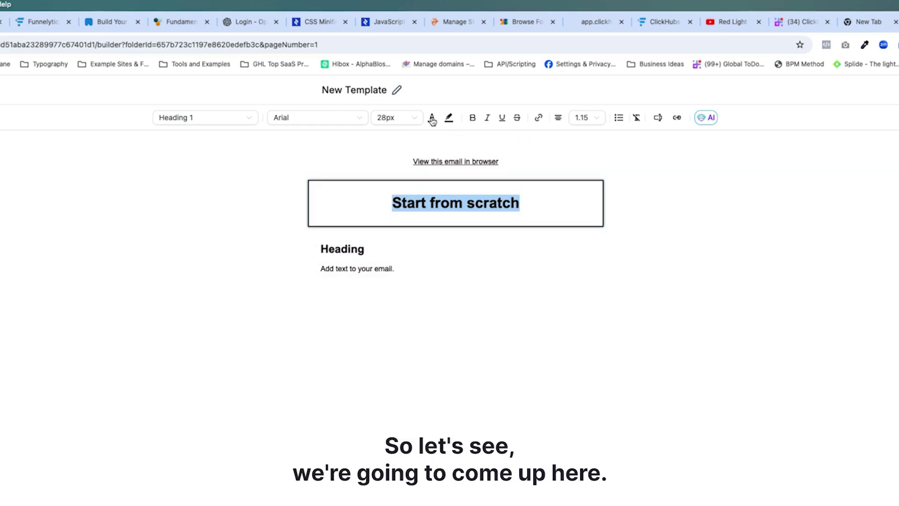
click(433, 119)
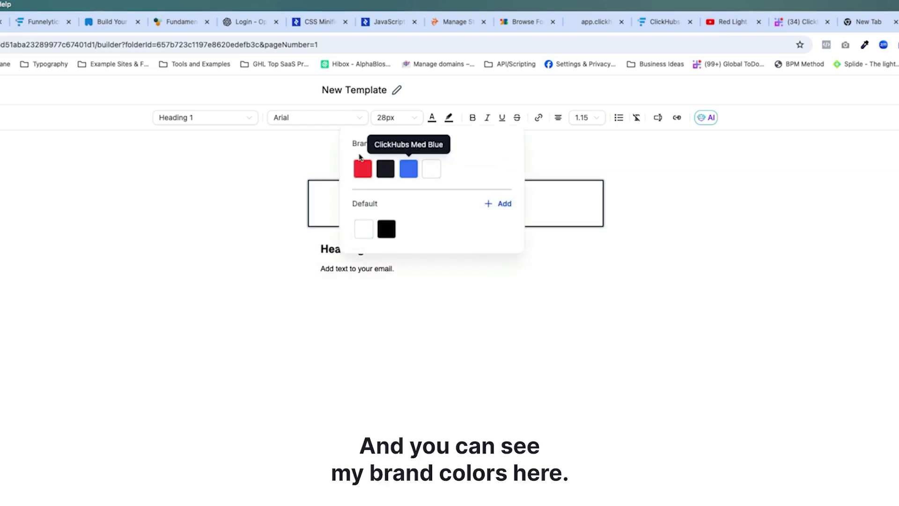
click(410, 169)
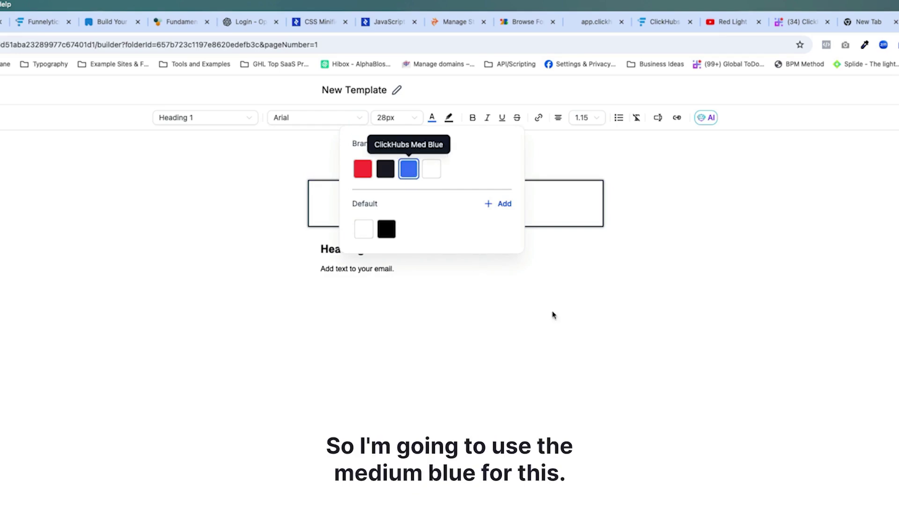
click(573, 321)
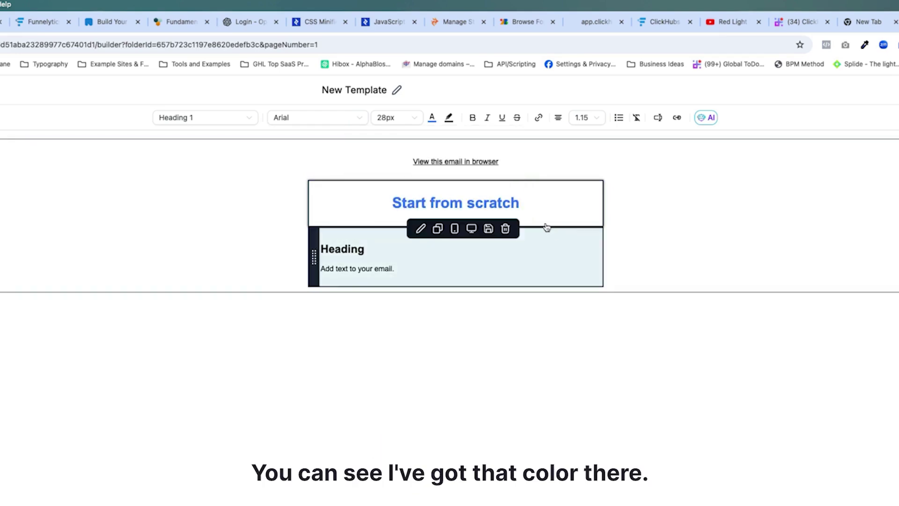
Step: Add a logo element above the Start from scratch heading, keeping the brand board's default logo
click(21, 109)
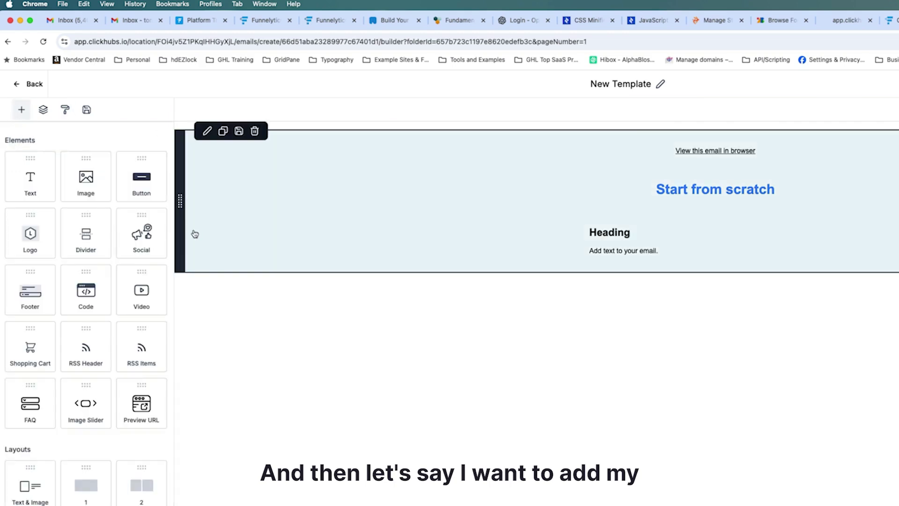
drag(29, 234, 702, 187)
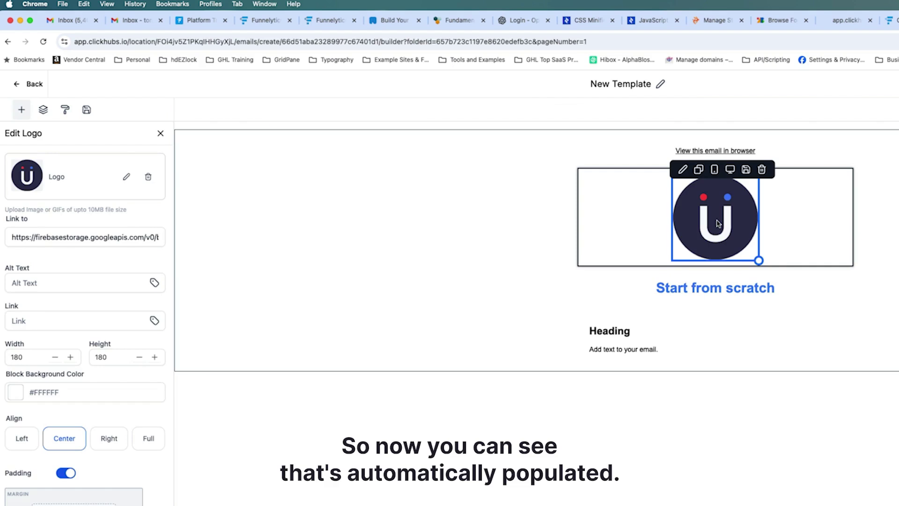
click(126, 176)
click(319, 223)
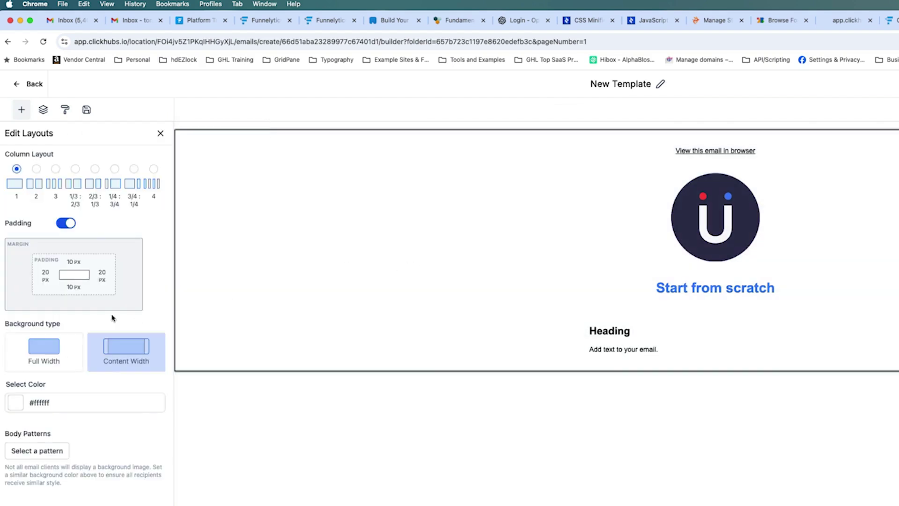
Step: Add an image element below the text block and fill it with the round U logo from the ClickHubs Brand Board Light Theme media folder
click(22, 109)
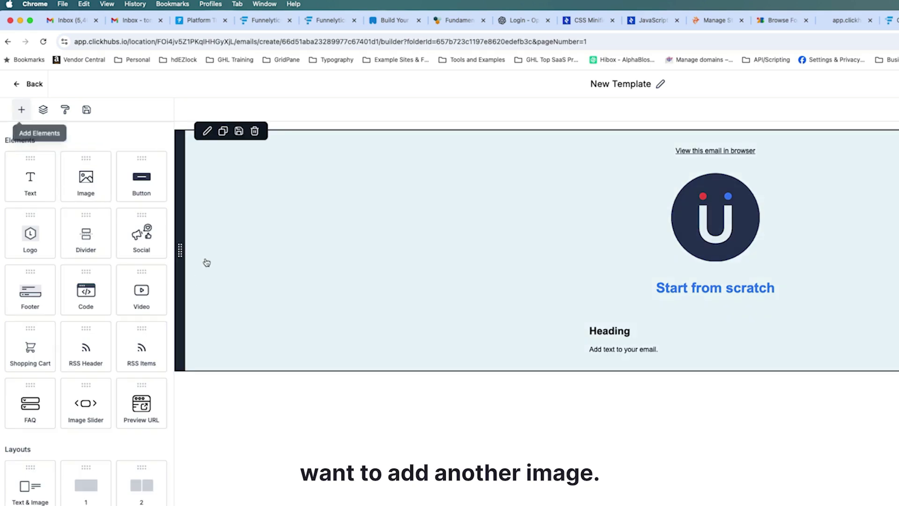
drag(677, 310, 674, 344)
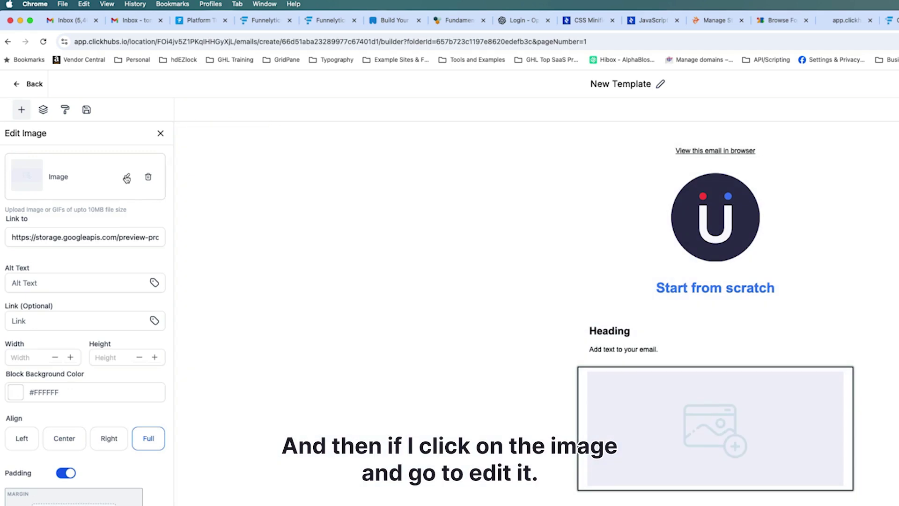
click(126, 177)
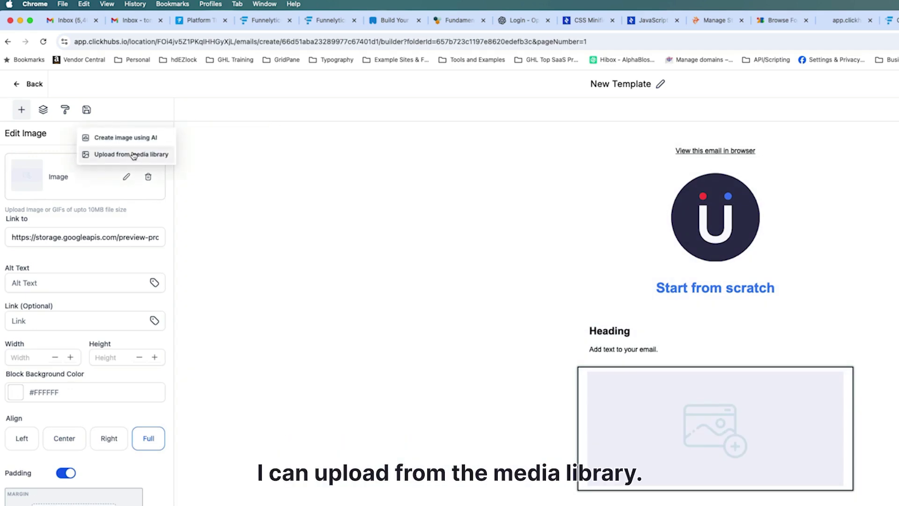
click(134, 154)
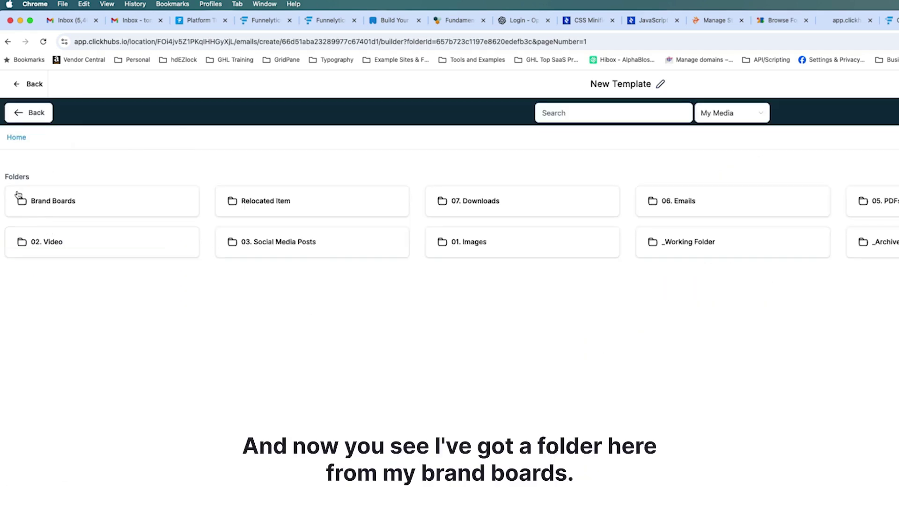
click(52, 202)
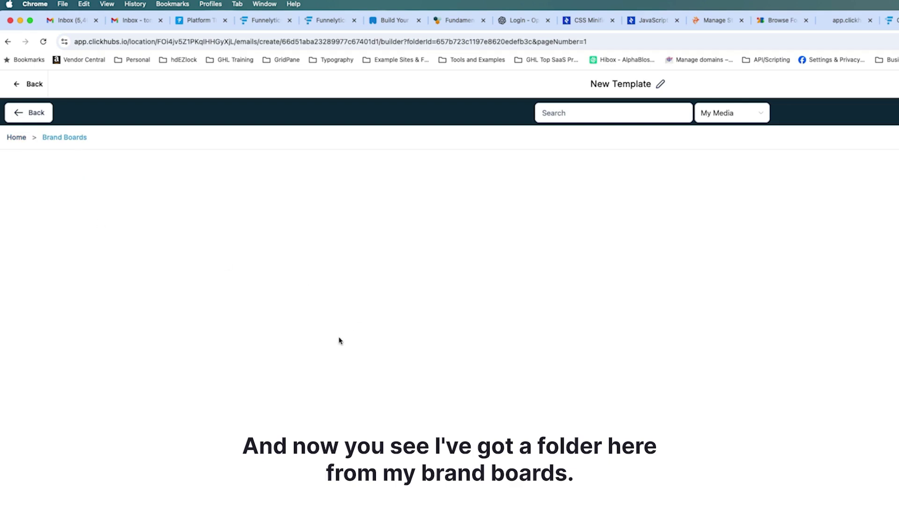
click(84, 203)
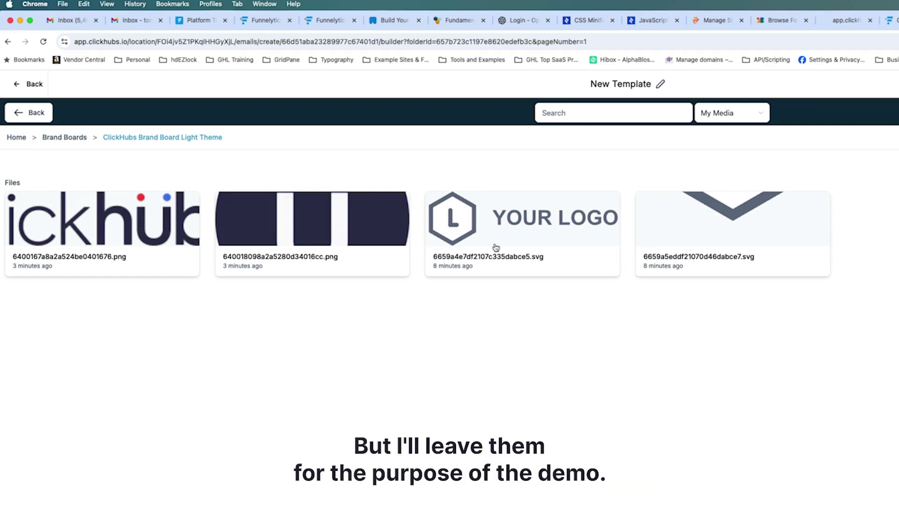
click(316, 223)
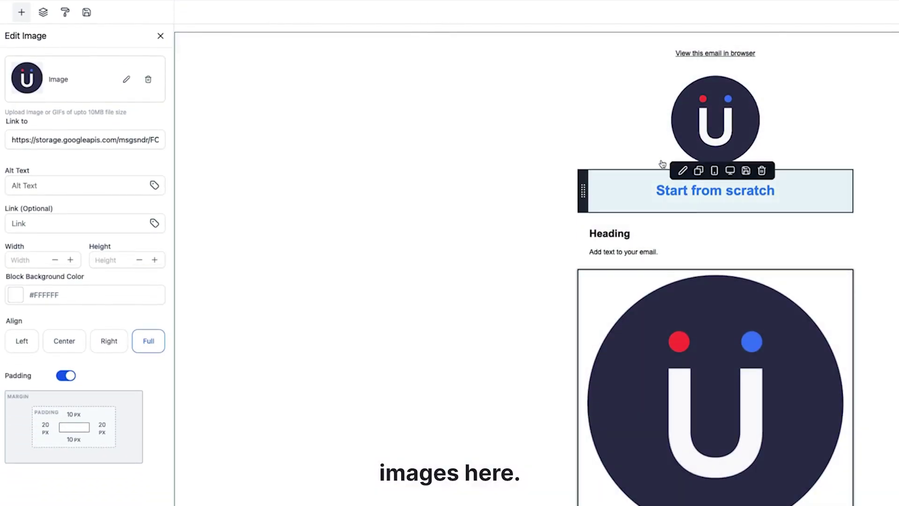
Step: Open the media library as the replacement source for the logo at the top of the email
click(726, 121)
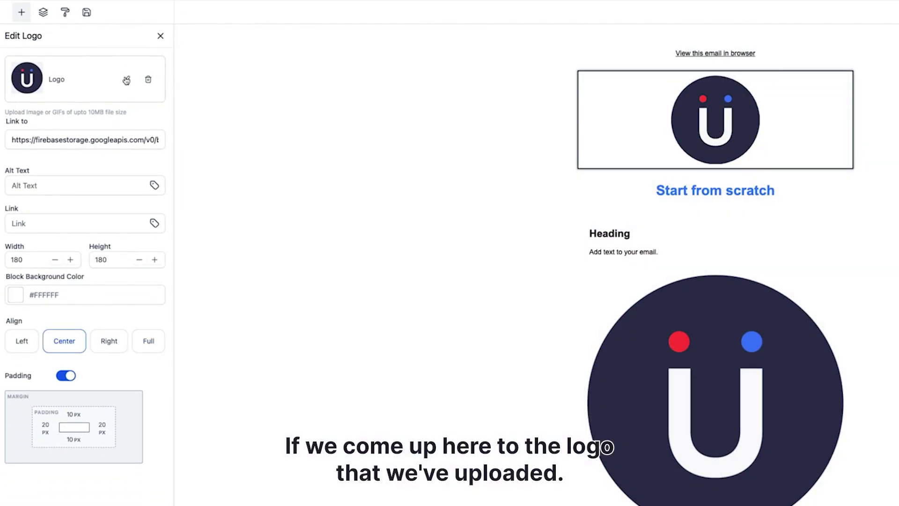
click(127, 81)
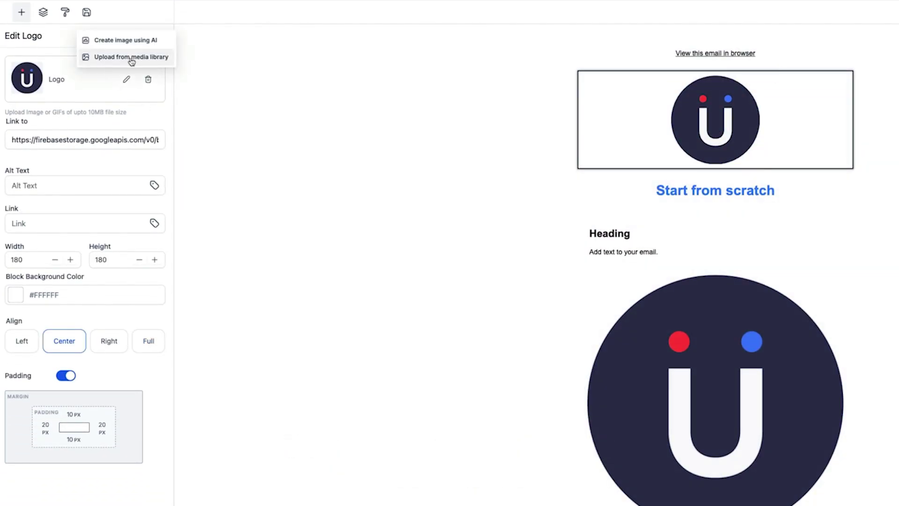
click(129, 58)
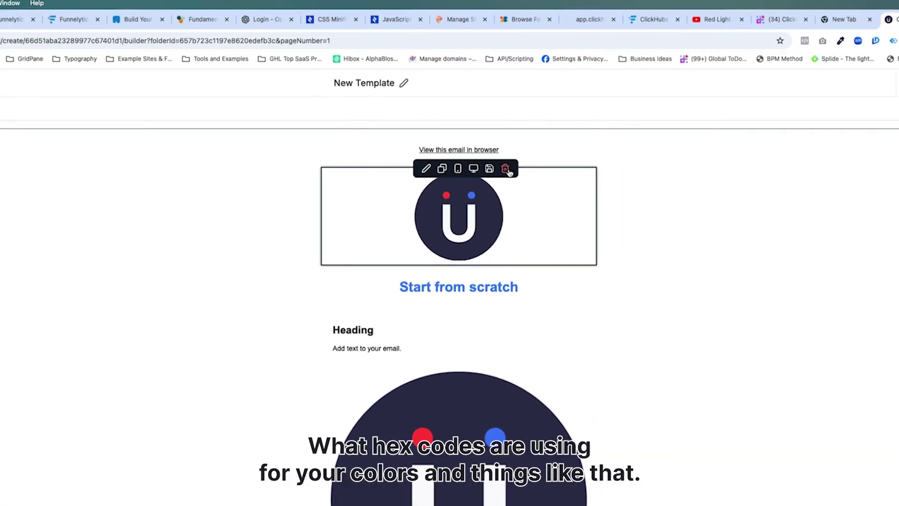
Step: Delete the logo and the Start from scratch heading, and leave the email template without saving
click(506, 169)
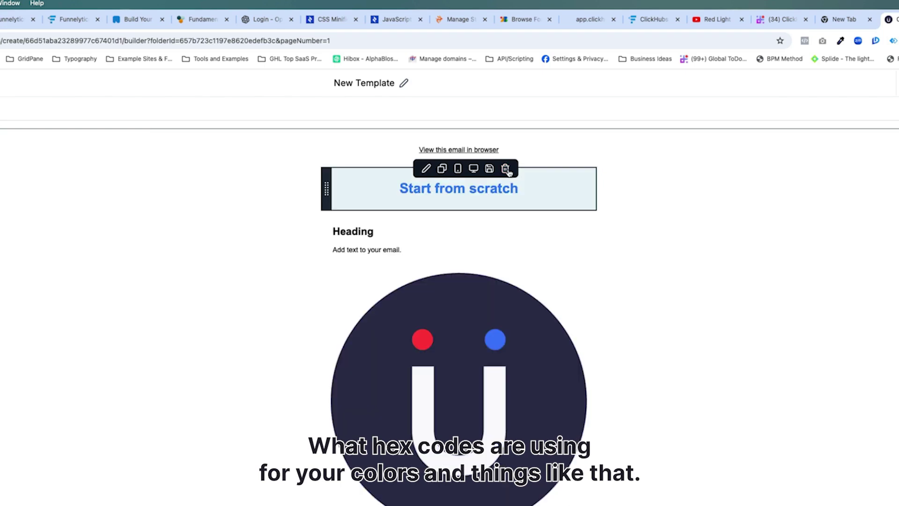
click(506, 169)
click(31, 83)
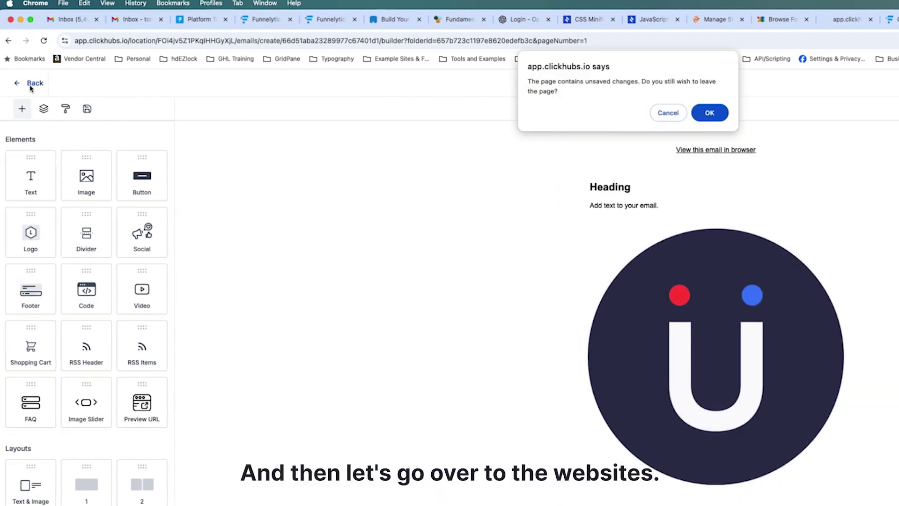
click(706, 112)
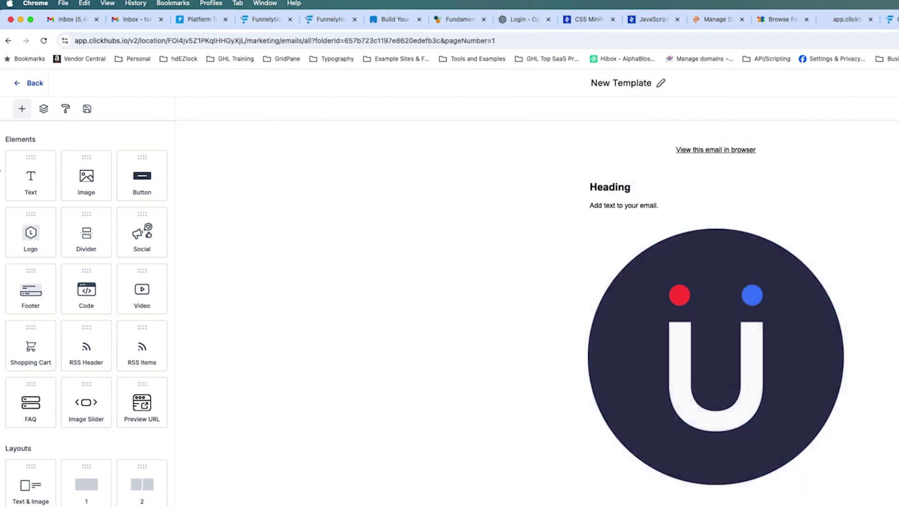
Step: Open the 2) Test Pages funnel in the DEV folder of the site funnels
click(55, 370)
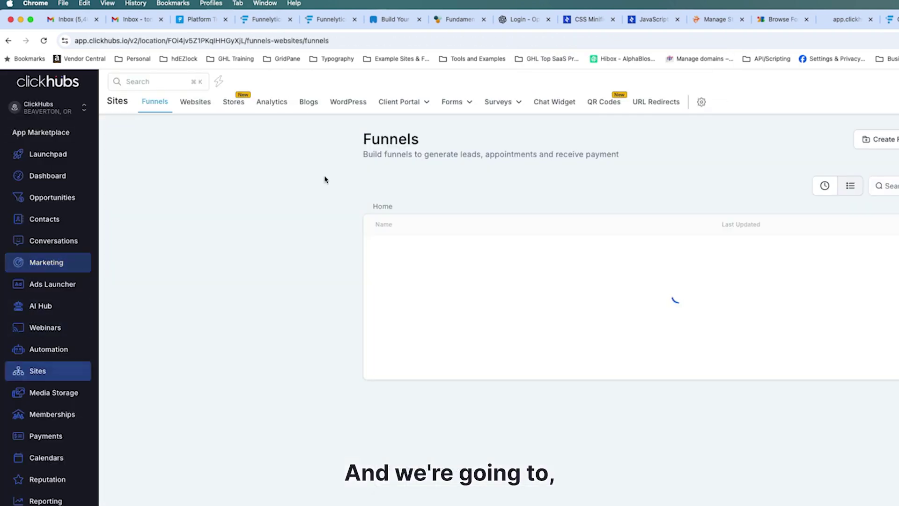
click(413, 337)
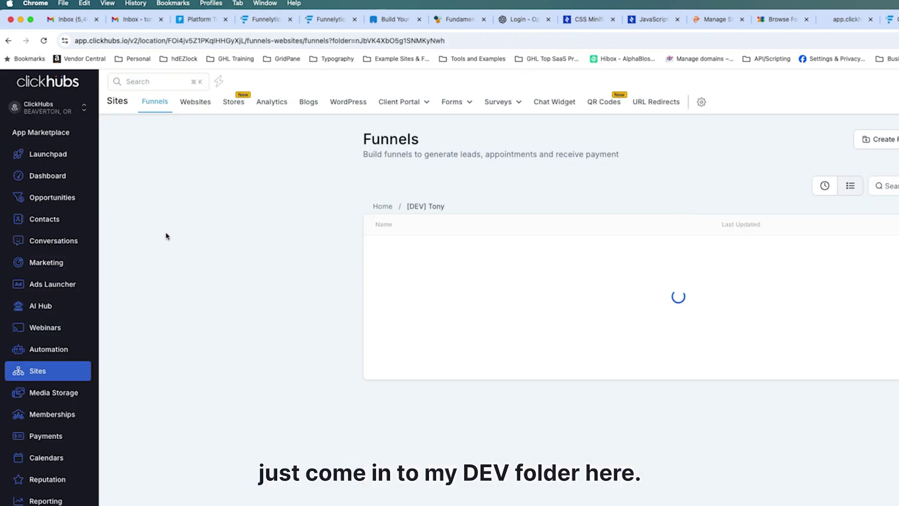
click(406, 278)
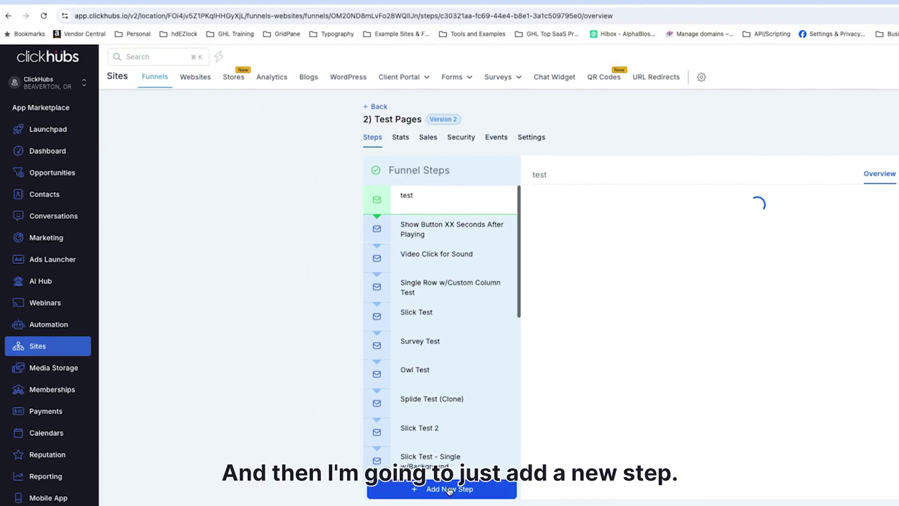
Step: Add a funnel step named Brand Boards and create its page from blank in the page builder
click(367, 417)
click(562, 324)
text(Brand)
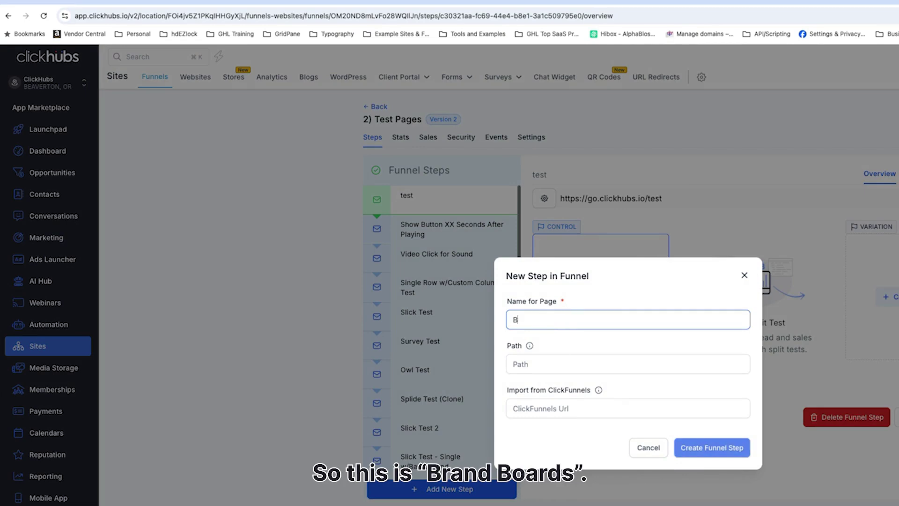
text( Boards)
click(729, 450)
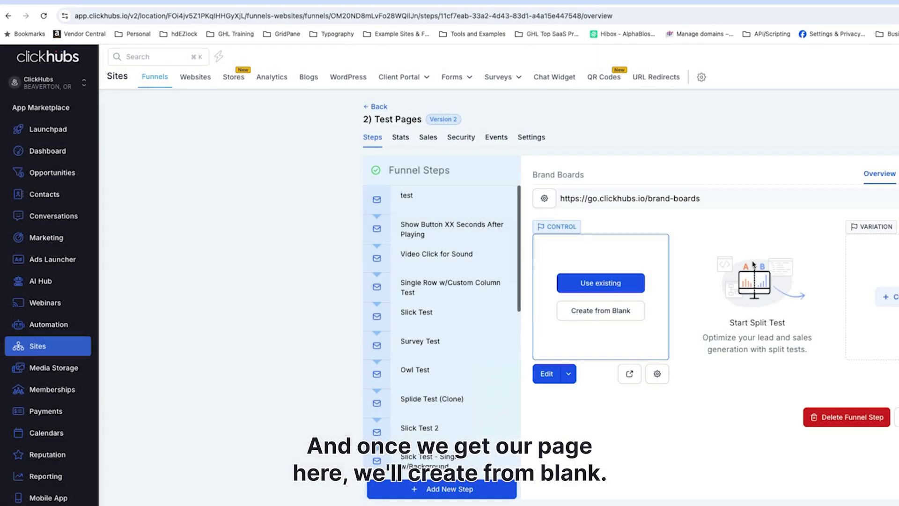
click(605, 314)
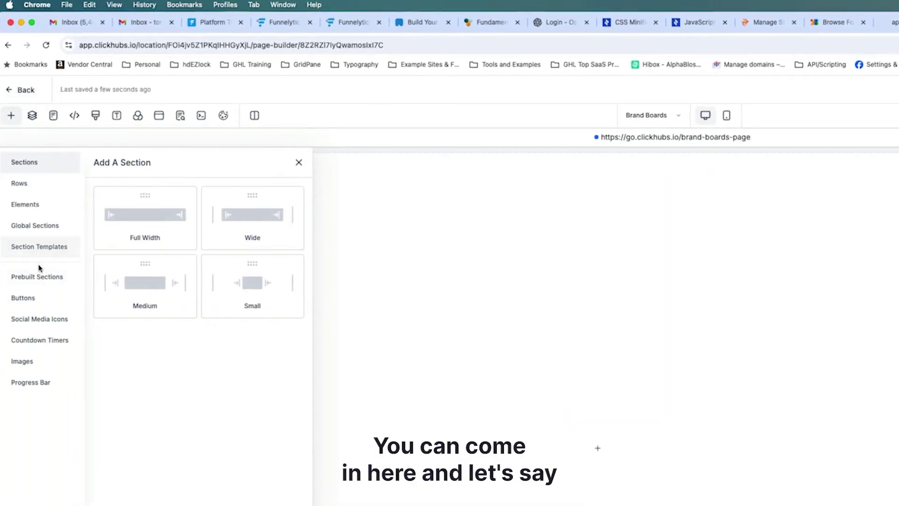
Step: Add the light prebuilt Welcome section with headline and button to the blank page
click(37, 280)
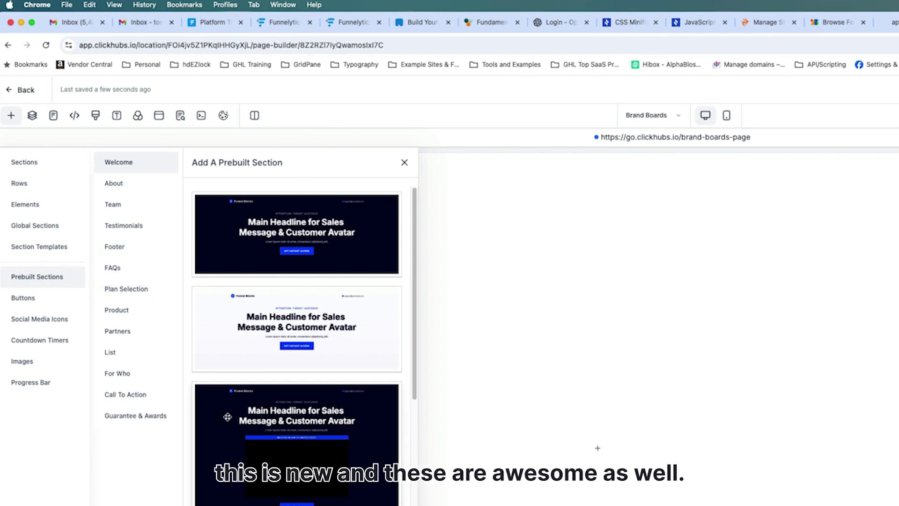
drag(307, 369, 632, 229)
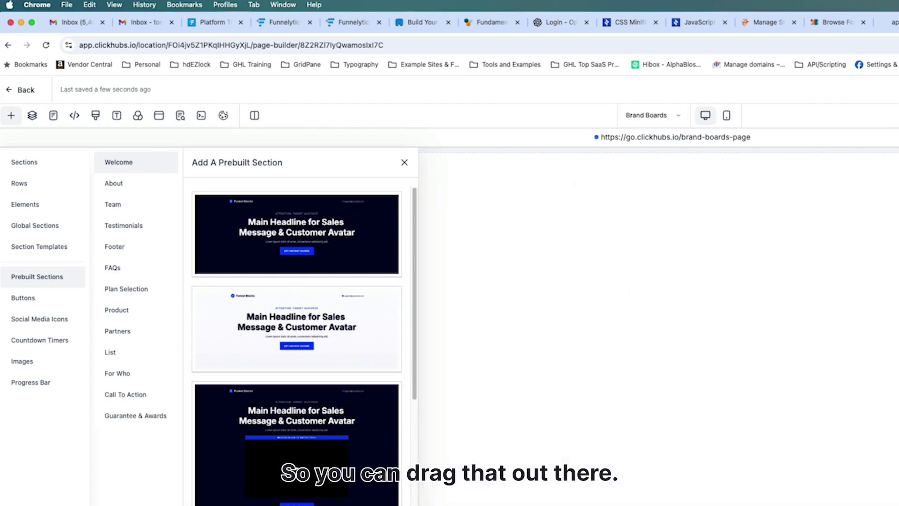
click(403, 163)
Step: Set the text color of the ATTENTION: TARGET AUDIENCE sub headline to the brand color ClickHubs Med Blue
click(645, 236)
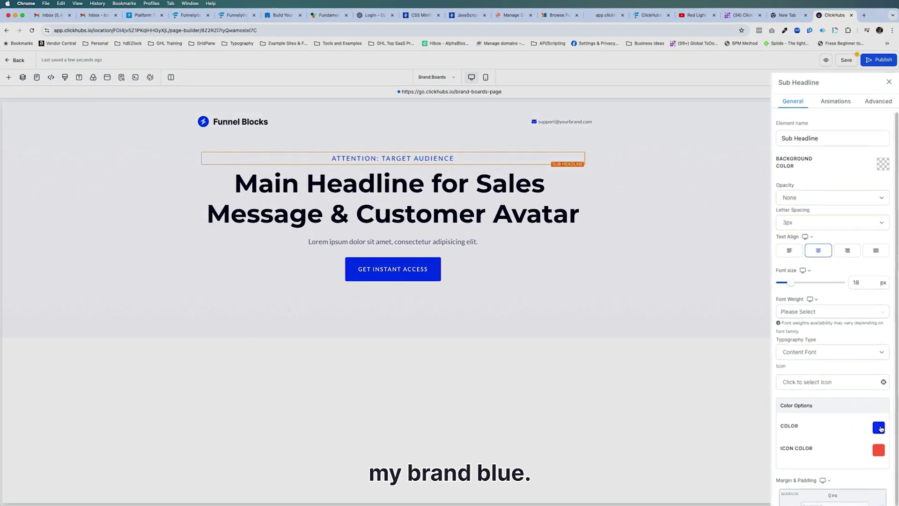
click(883, 414)
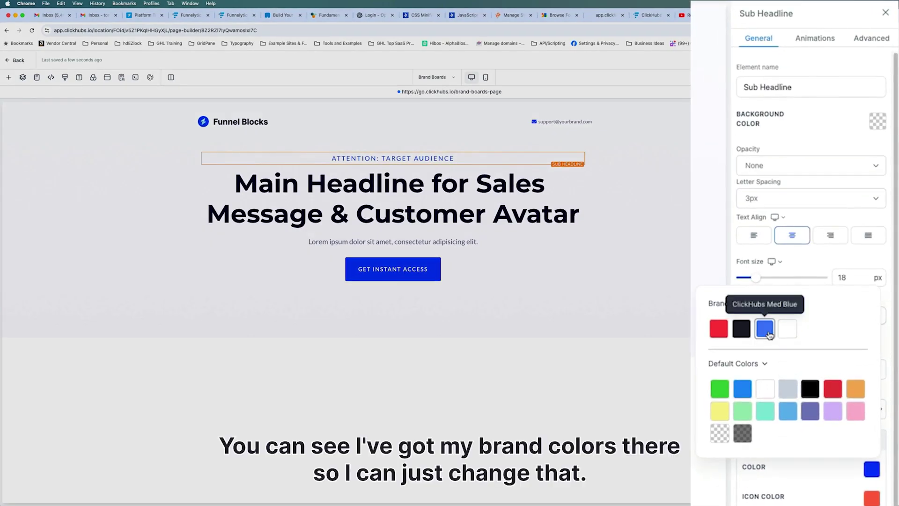
click(768, 334)
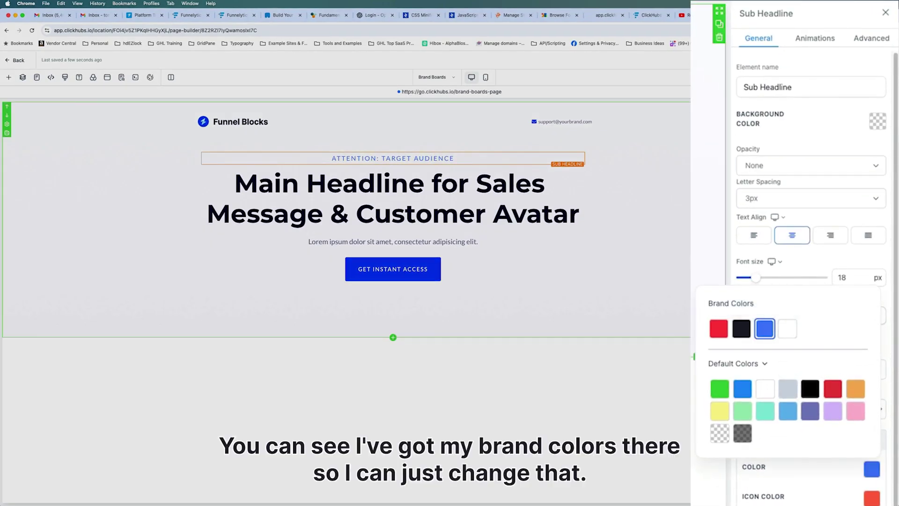
Step: Set the main headline's text color to the dark brand color
click(527, 213)
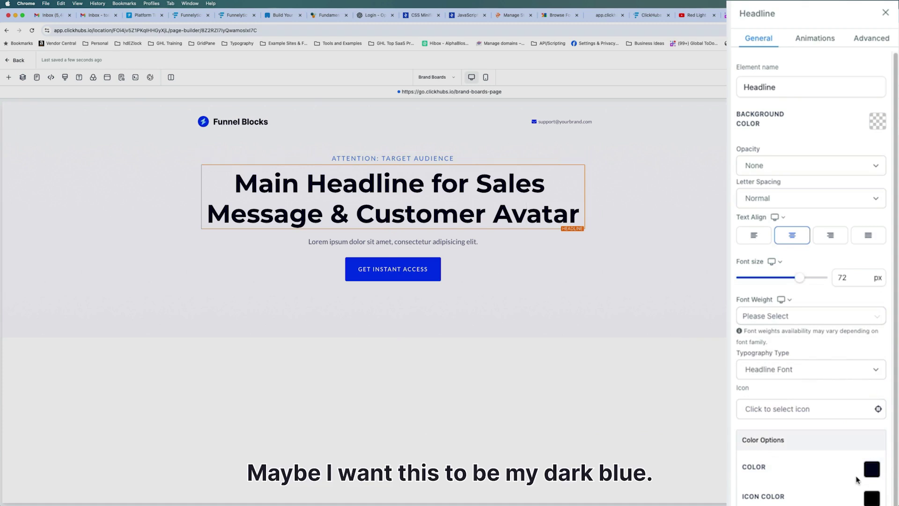
click(872, 470)
click(741, 332)
click(831, 491)
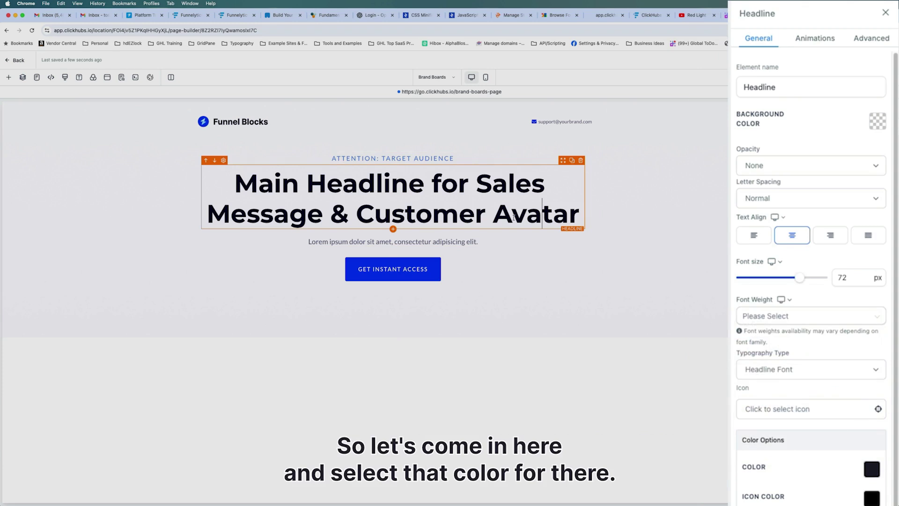
scroll(812, 433, down, 2)
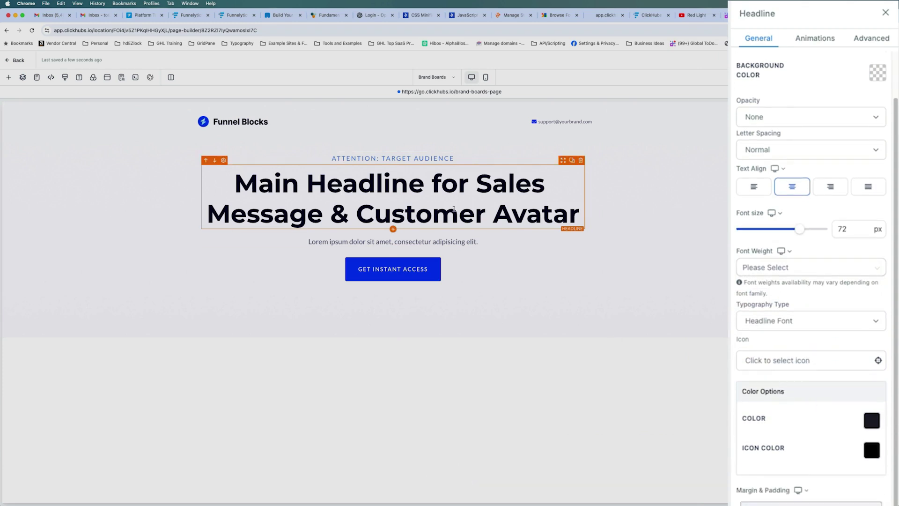
Step: Set the text color of the Lorem ipsum paragraph to the red brand color
click(437, 240)
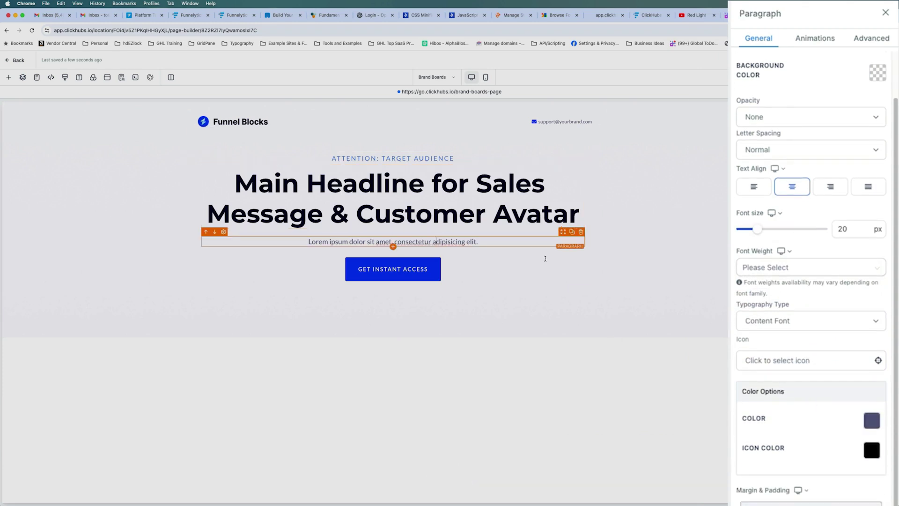
click(870, 423)
scroll(830, 450, down, 2)
click(720, 381)
click(461, 290)
Step: Set the GET INSTANT ACCESS button's background color to the brand color ClickHubs Med Blue
click(394, 275)
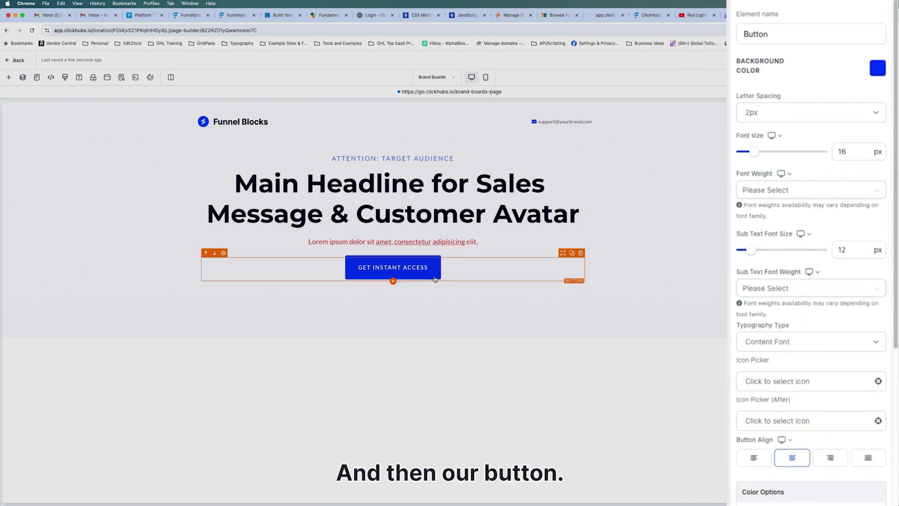
click(880, 194)
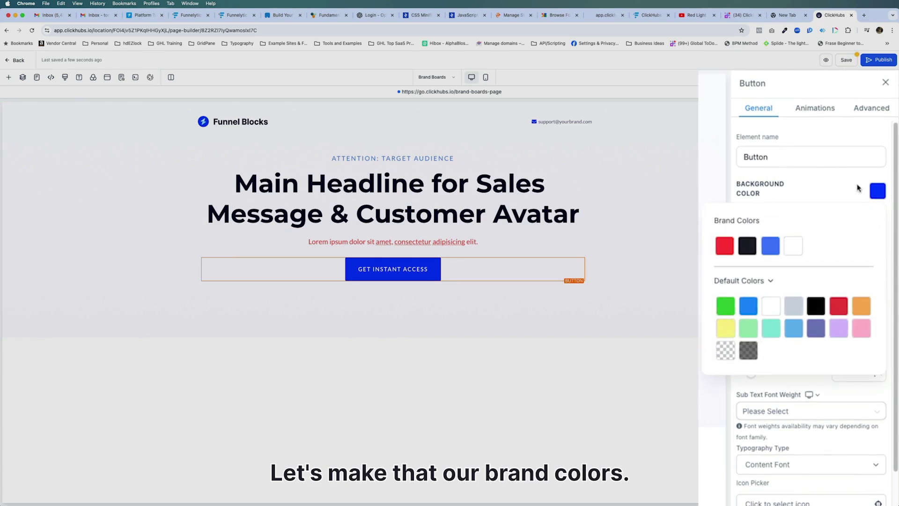
click(771, 252)
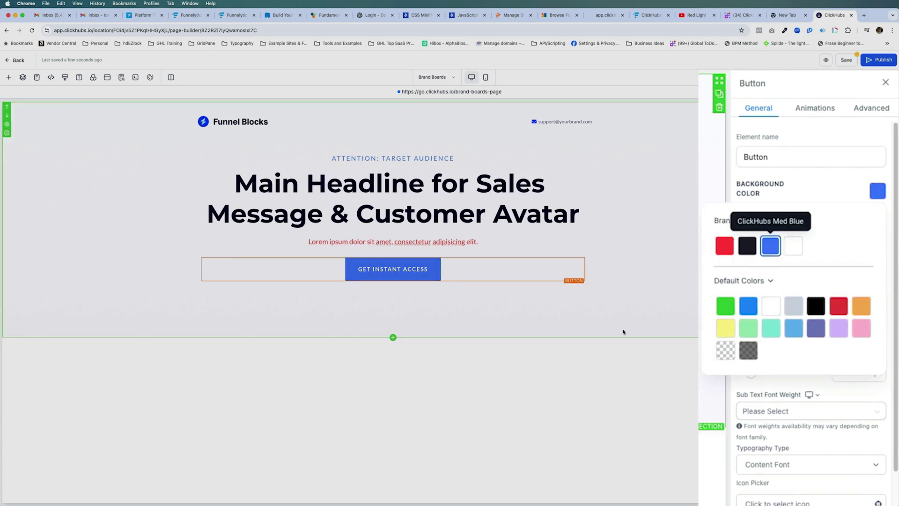
click(622, 331)
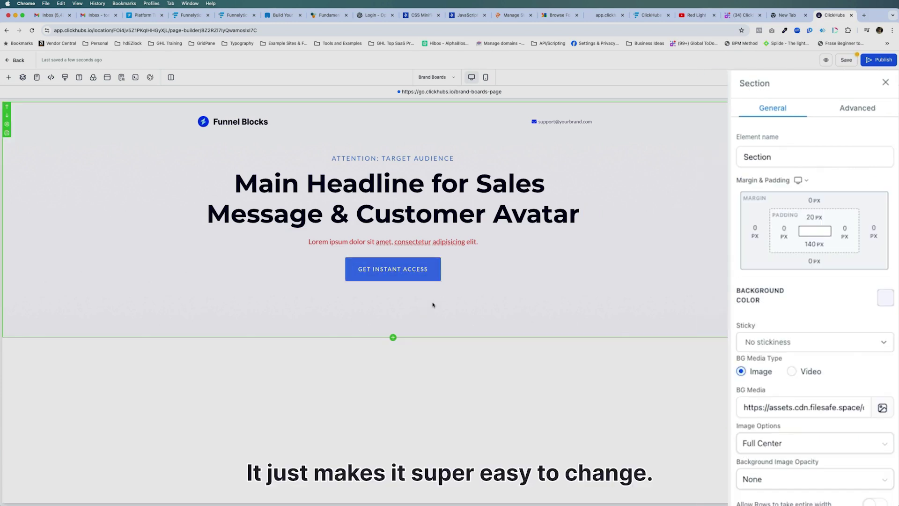
Step: Try the dark brand color as the GET INSTANT ACCESS button's background and set it to the red brand color
click(432, 276)
click(878, 191)
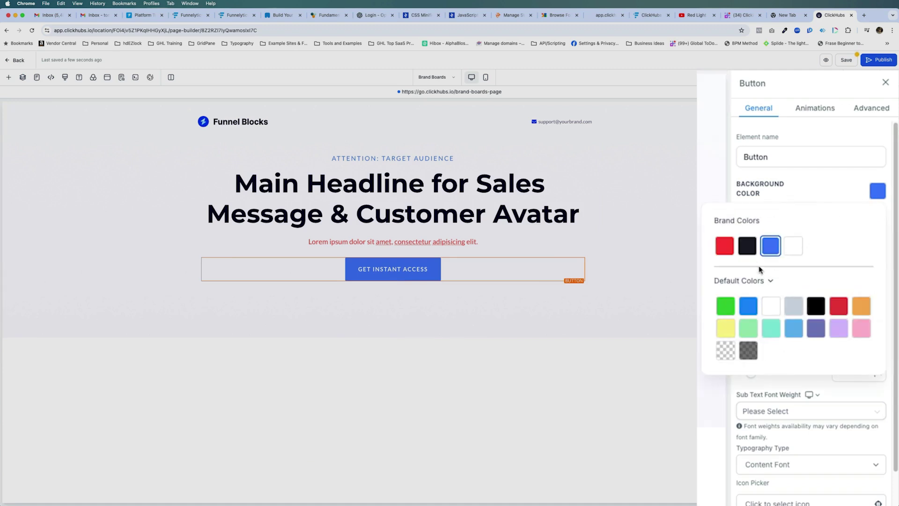
click(748, 248)
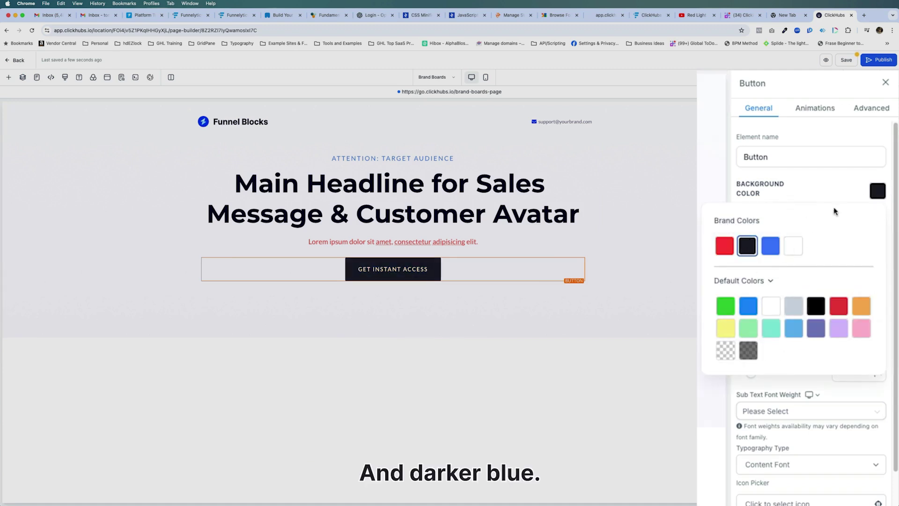
click(724, 246)
click(510, 314)
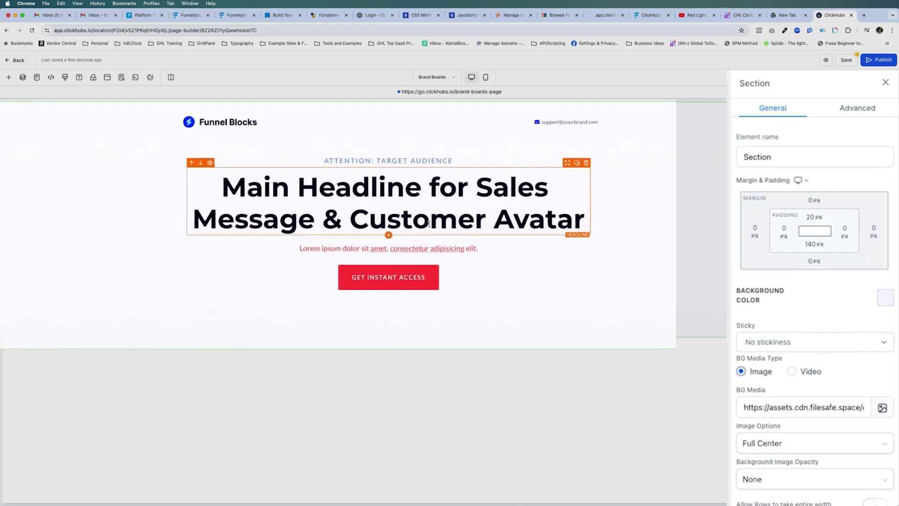
Step: Replace the Funnel Blocks header logo with the clickhubs wordmark from the Brand Boards media folder ClickHubs Brand Board Light Theme, previewing it first
click(125, 125)
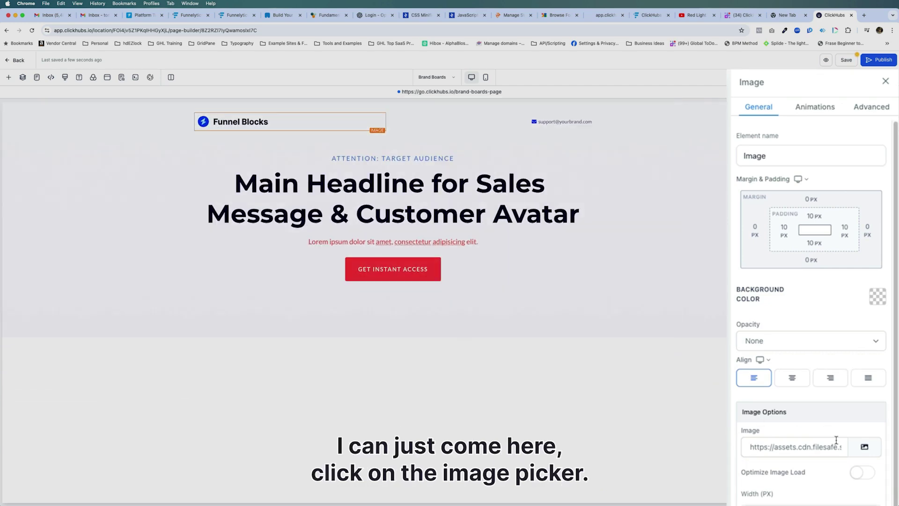
click(866, 348)
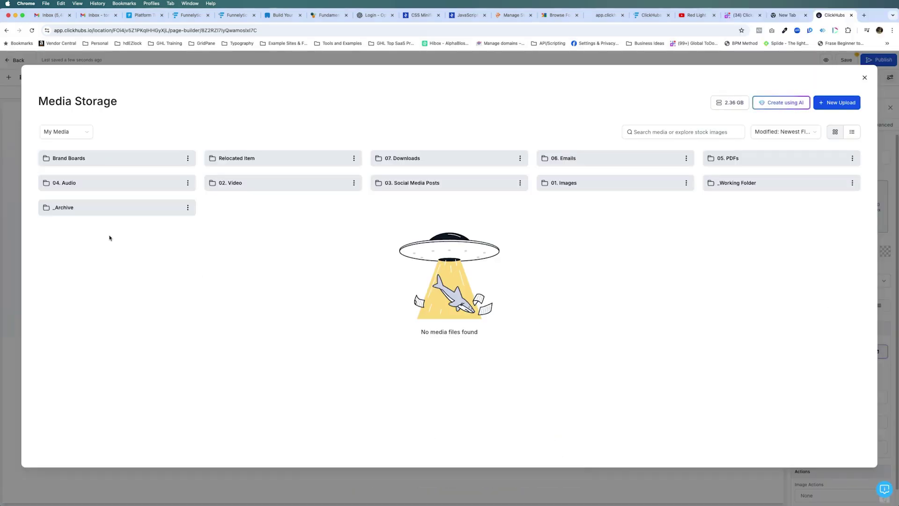
click(93, 160)
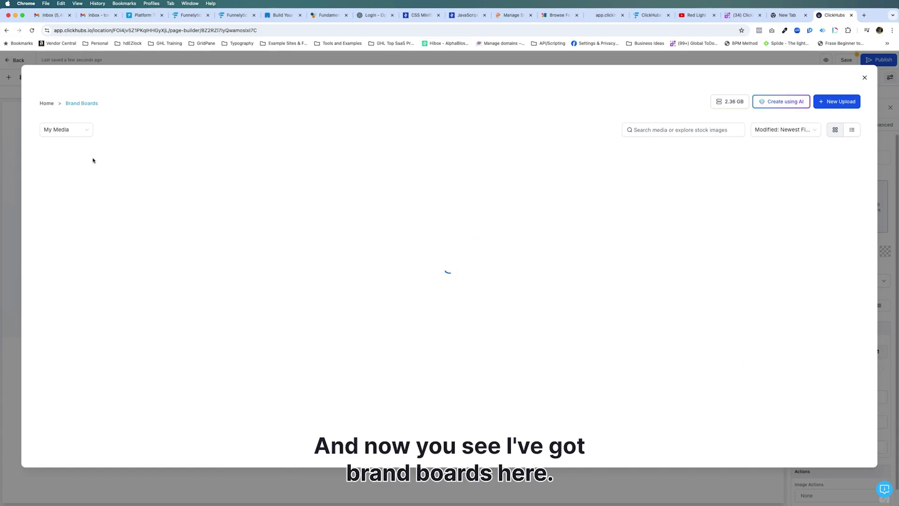
click(81, 156)
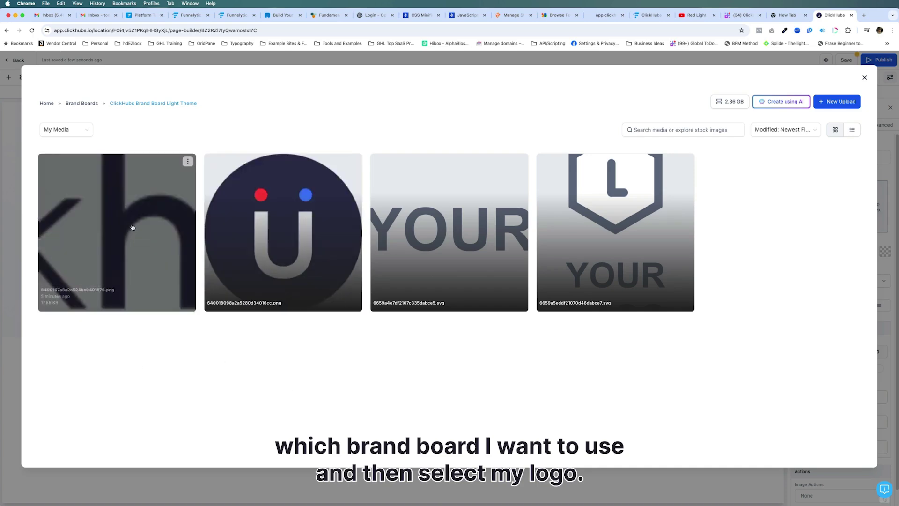
click(294, 244)
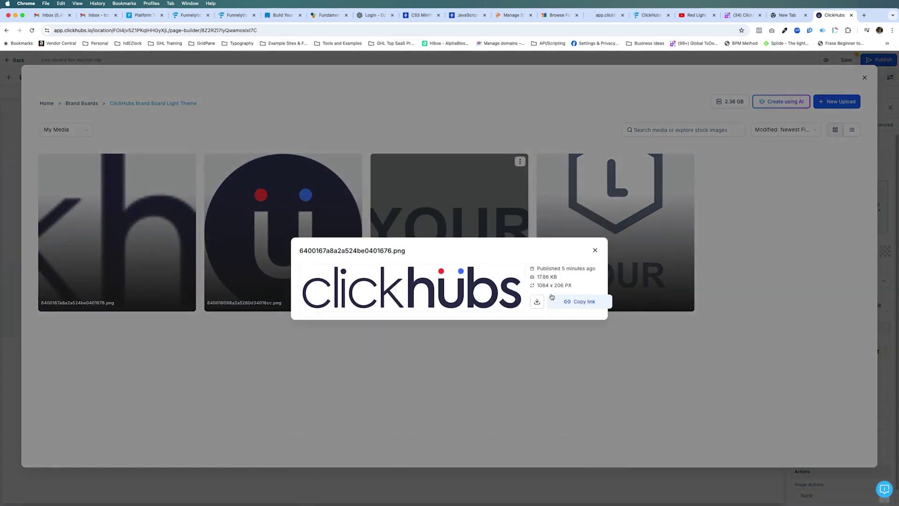
click(595, 250)
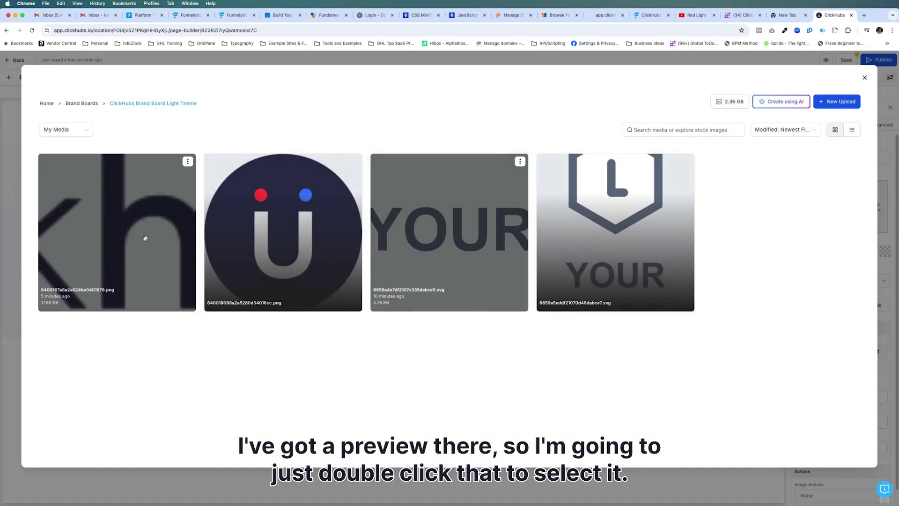
double_click(145, 237)
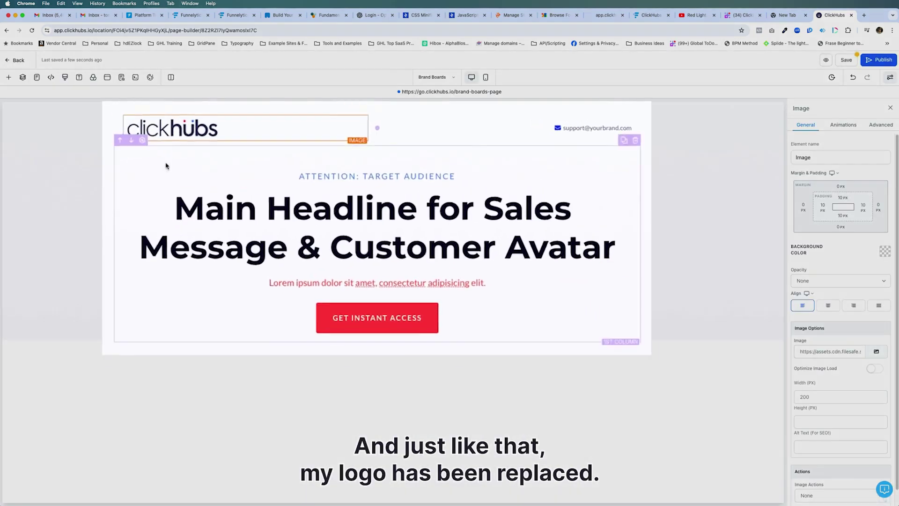